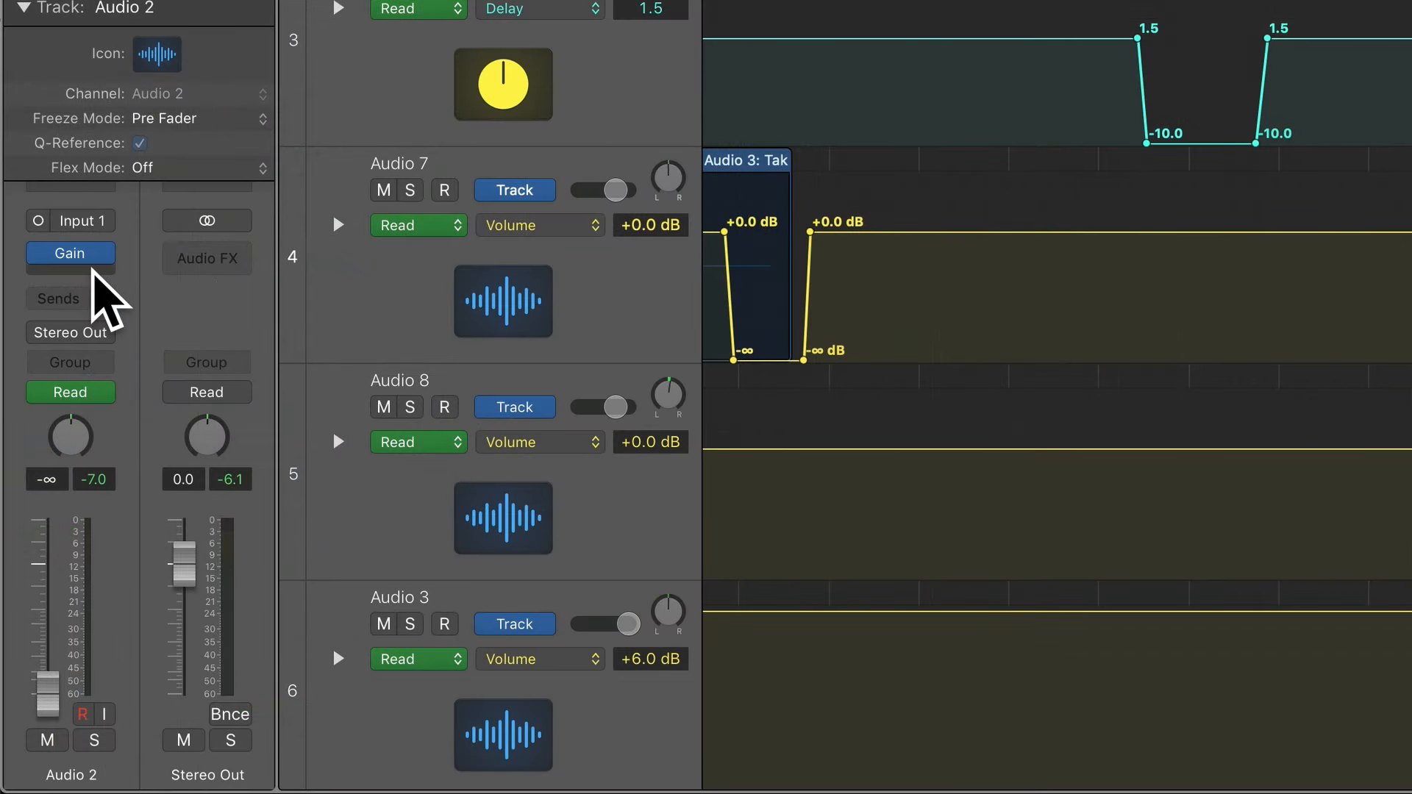
Insert a DeEsser 2 plug-in after Gain on the Audio 2 channel strip
click(59, 458)
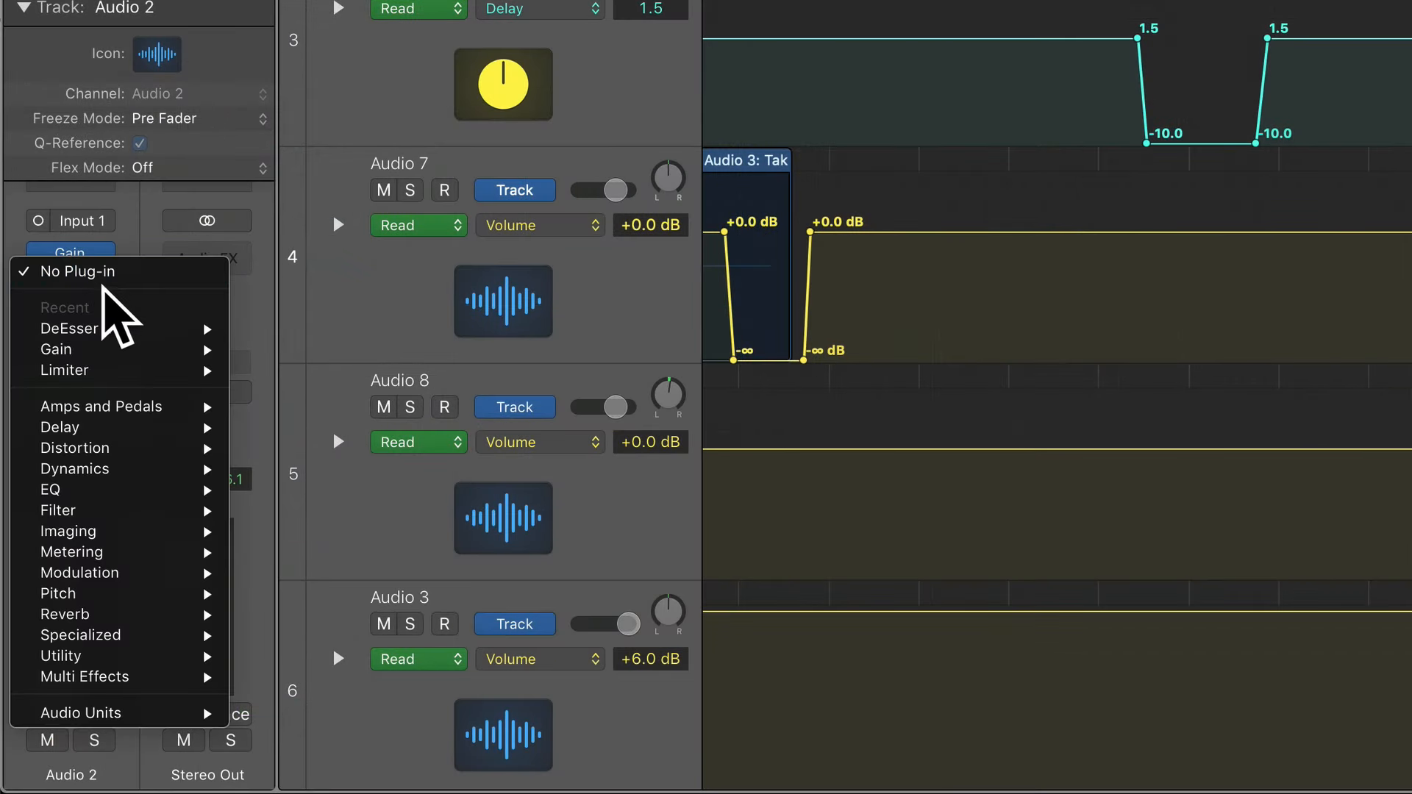
mouse_move(181, 471)
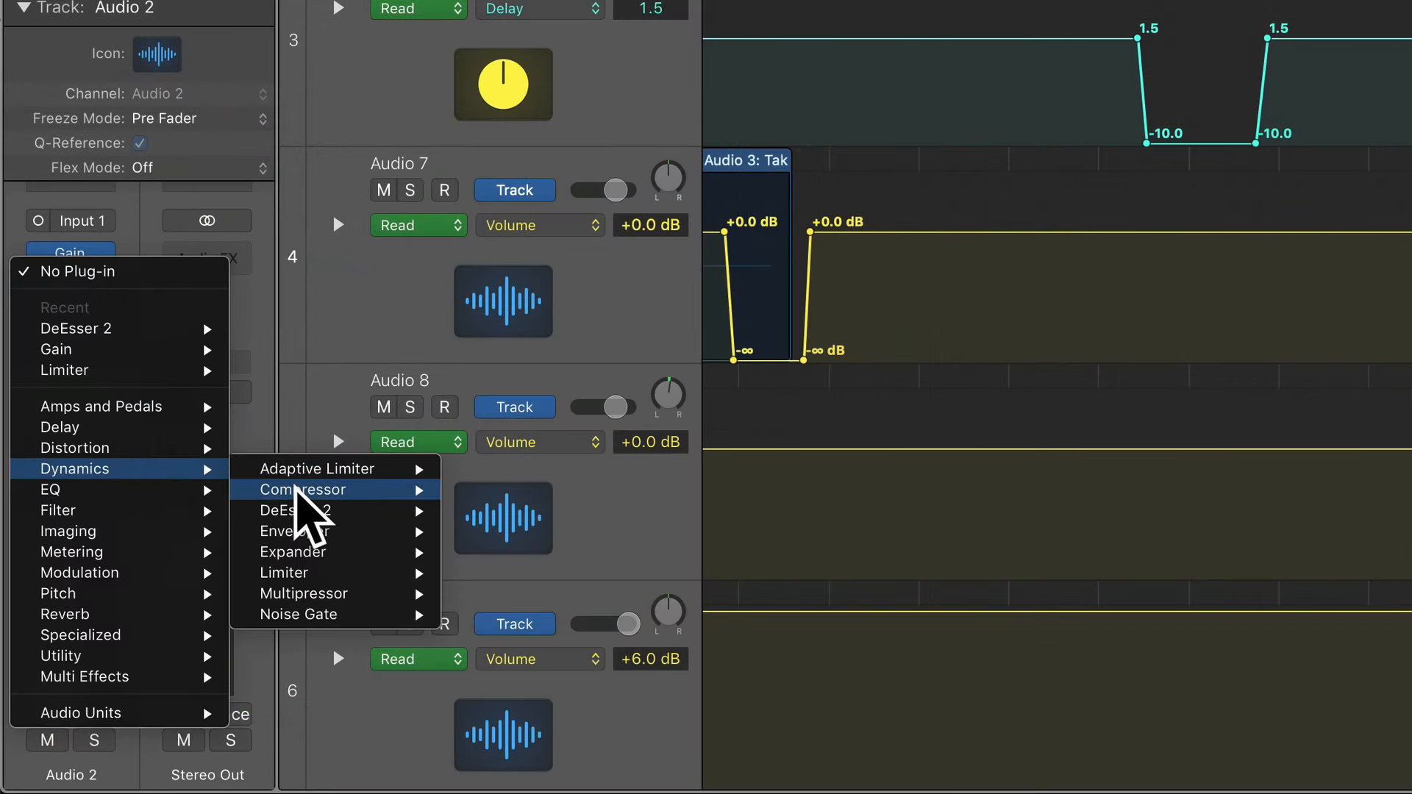
mouse_move(408, 509)
click(464, 507)
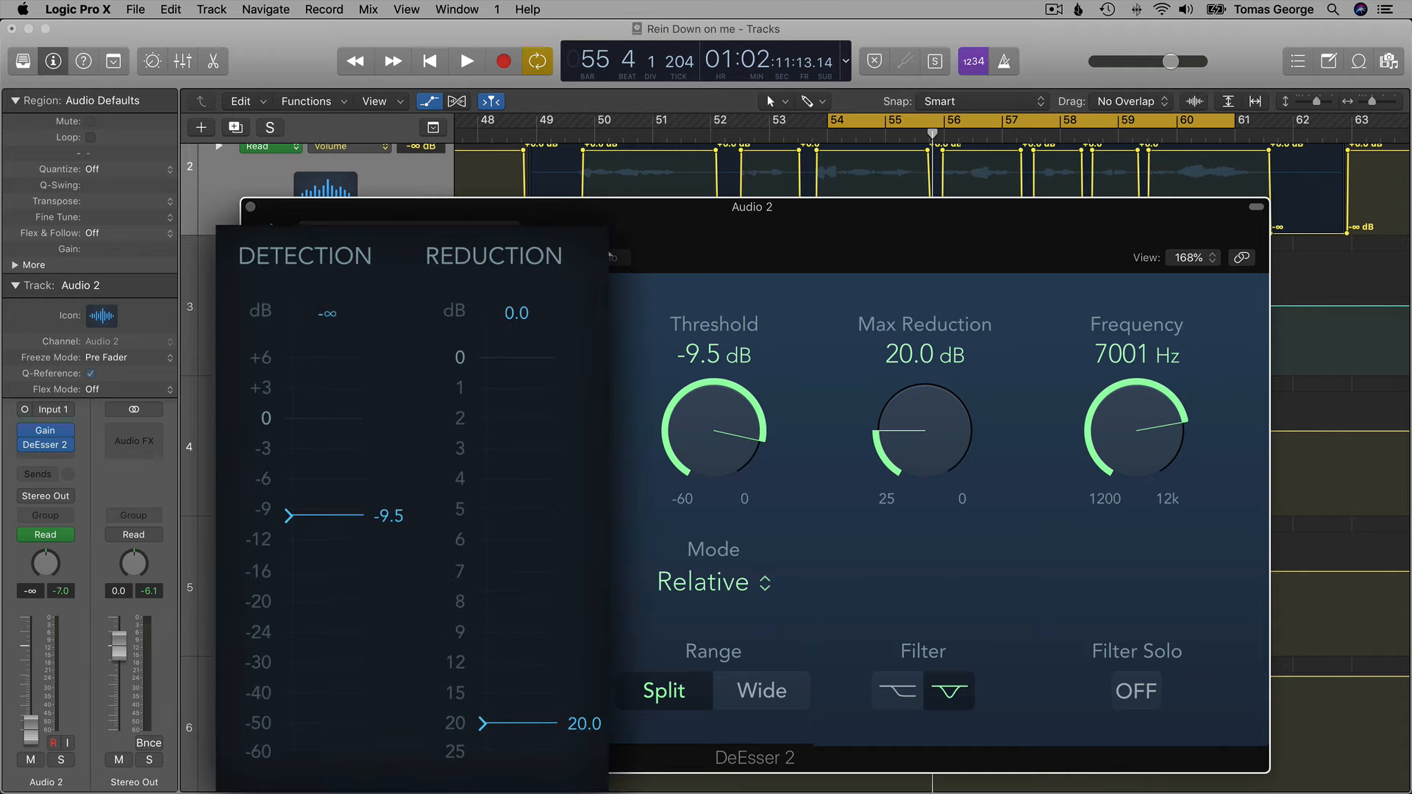
Try the Male Vocal - Split Band preset in DeEsser 2, and recall the plug-in's default setting
click(507, 232)
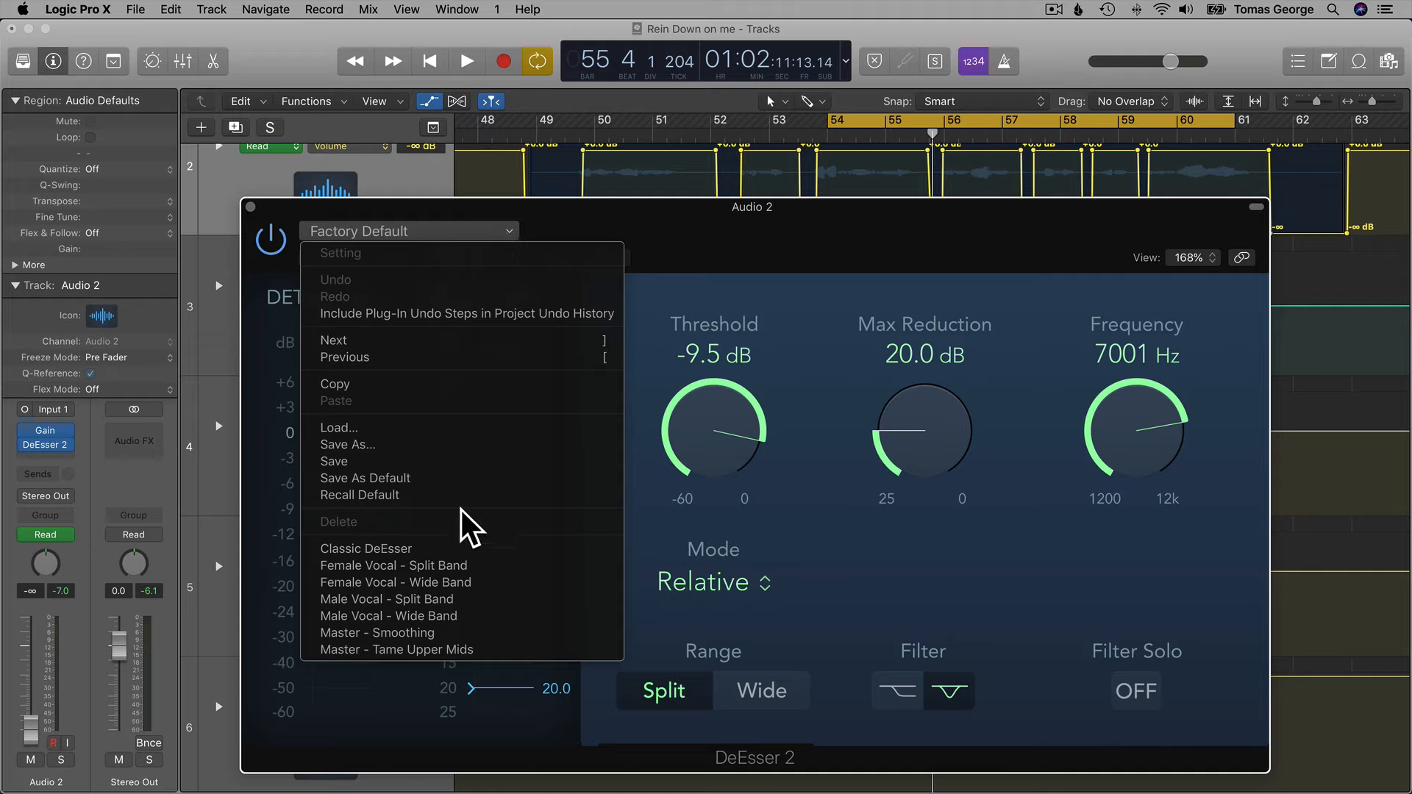
click(446, 596)
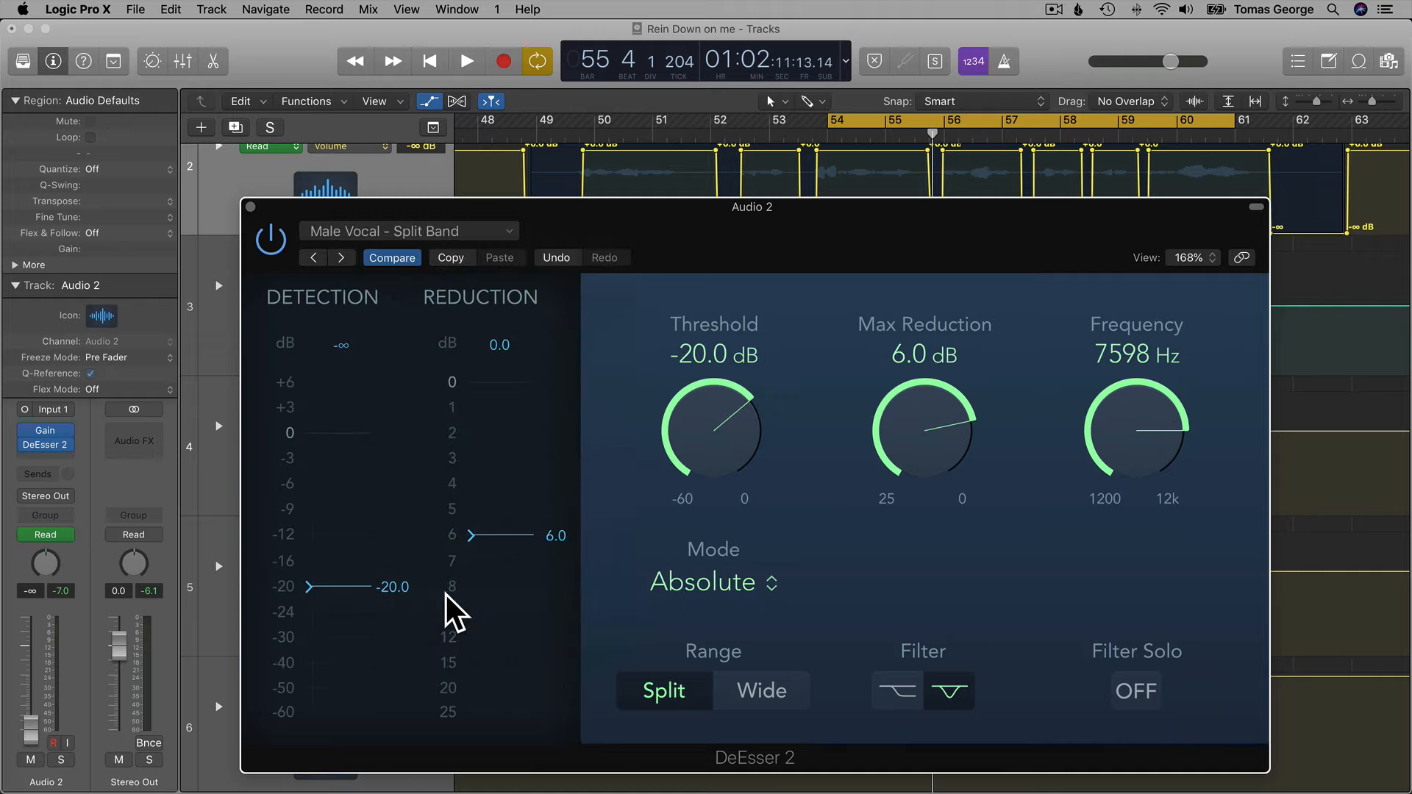
click(416, 235)
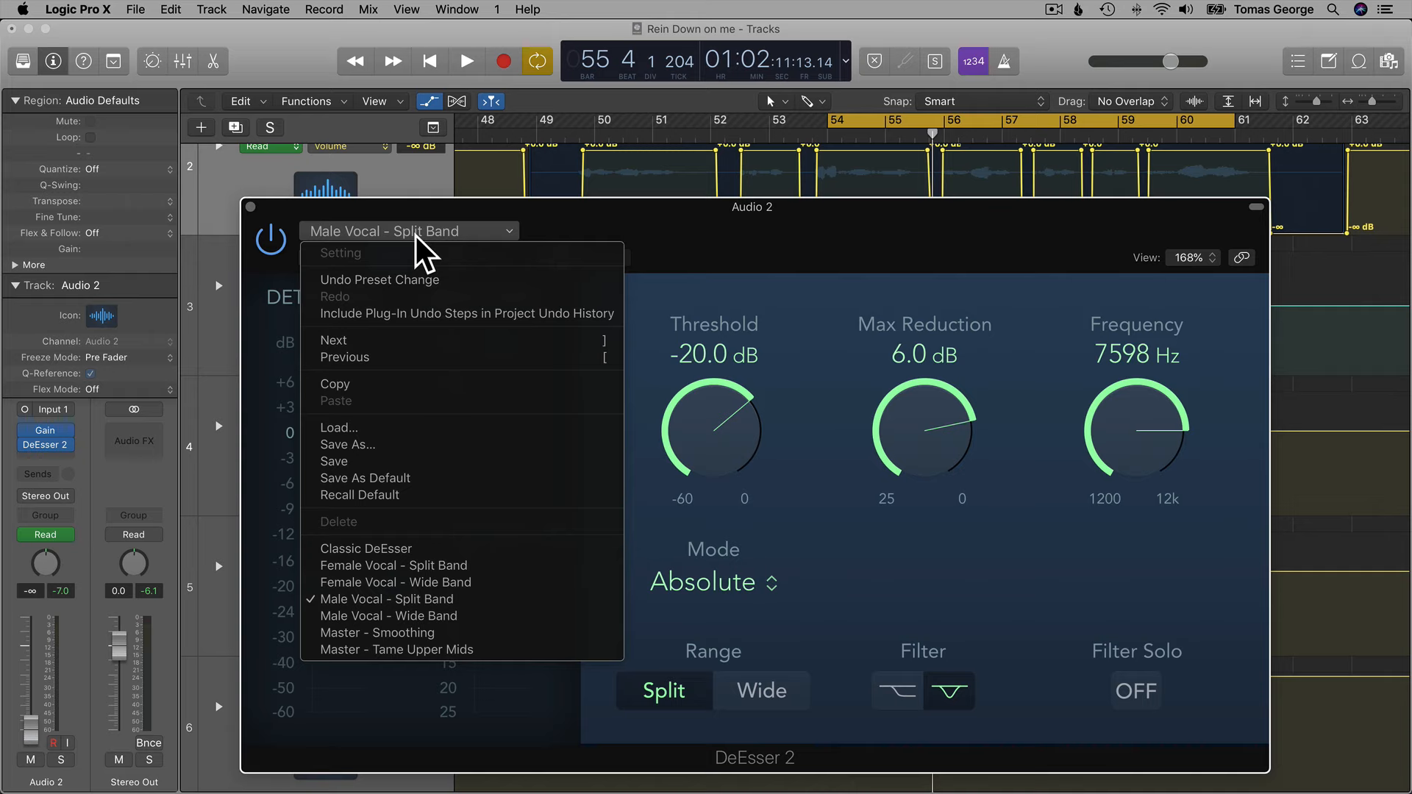
click(397, 492)
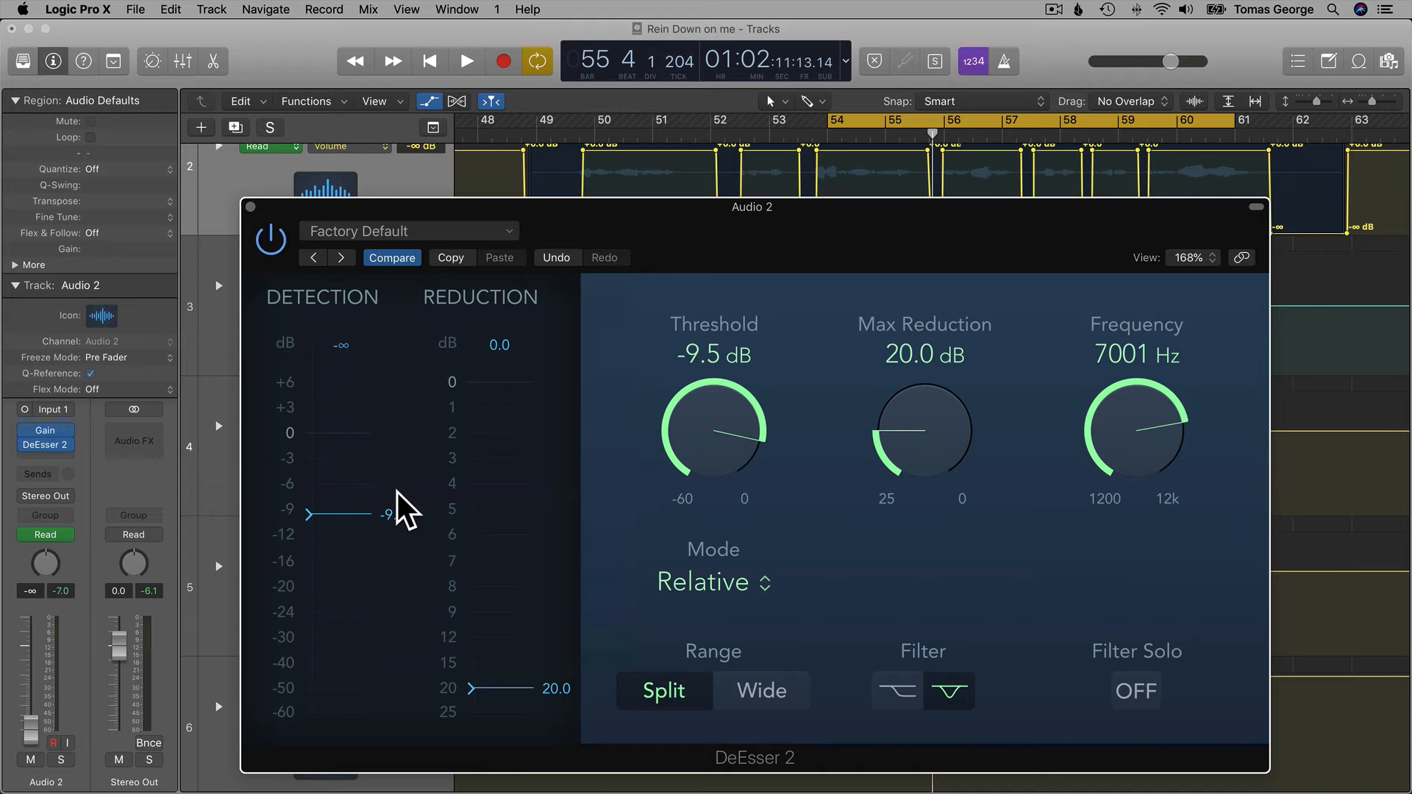
Lower the DeEsser threshold to -10.3 dB and solo the Audio 2 track to audition the vocal
mouse_move(357, 519)
mouse_down()
mouse_move(353, 553)
mouse_move(356, 521)
mouse_up()
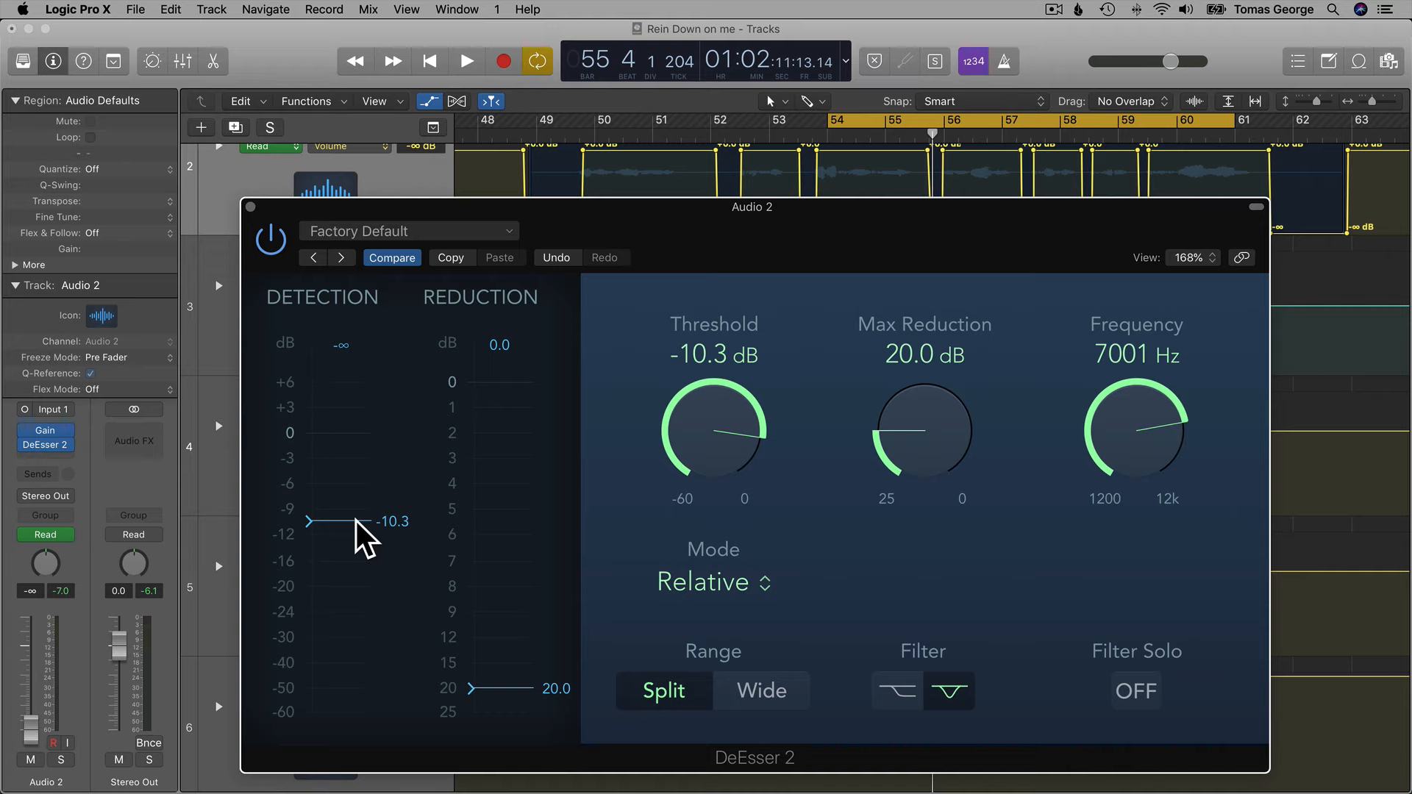
key(s)
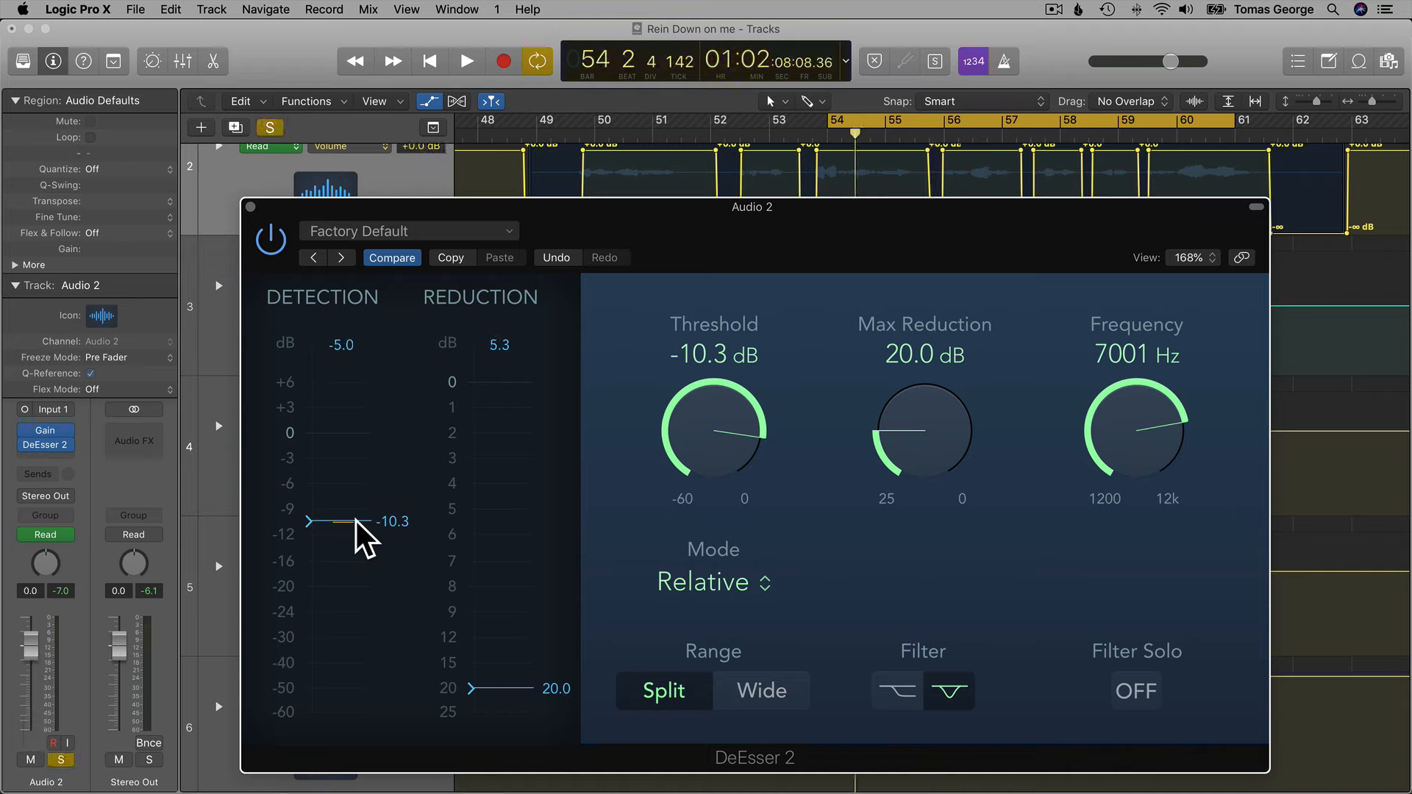
key(space)
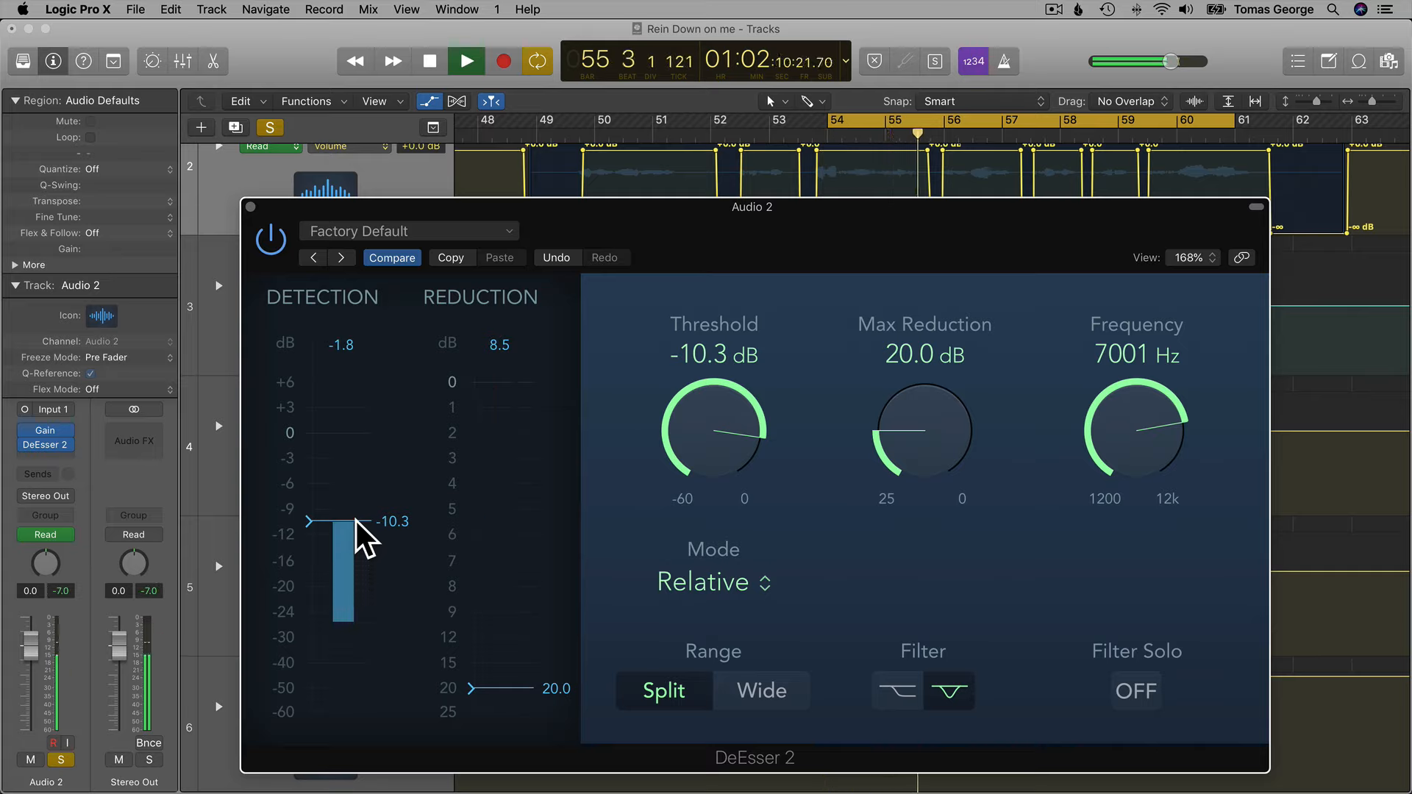
key(space)
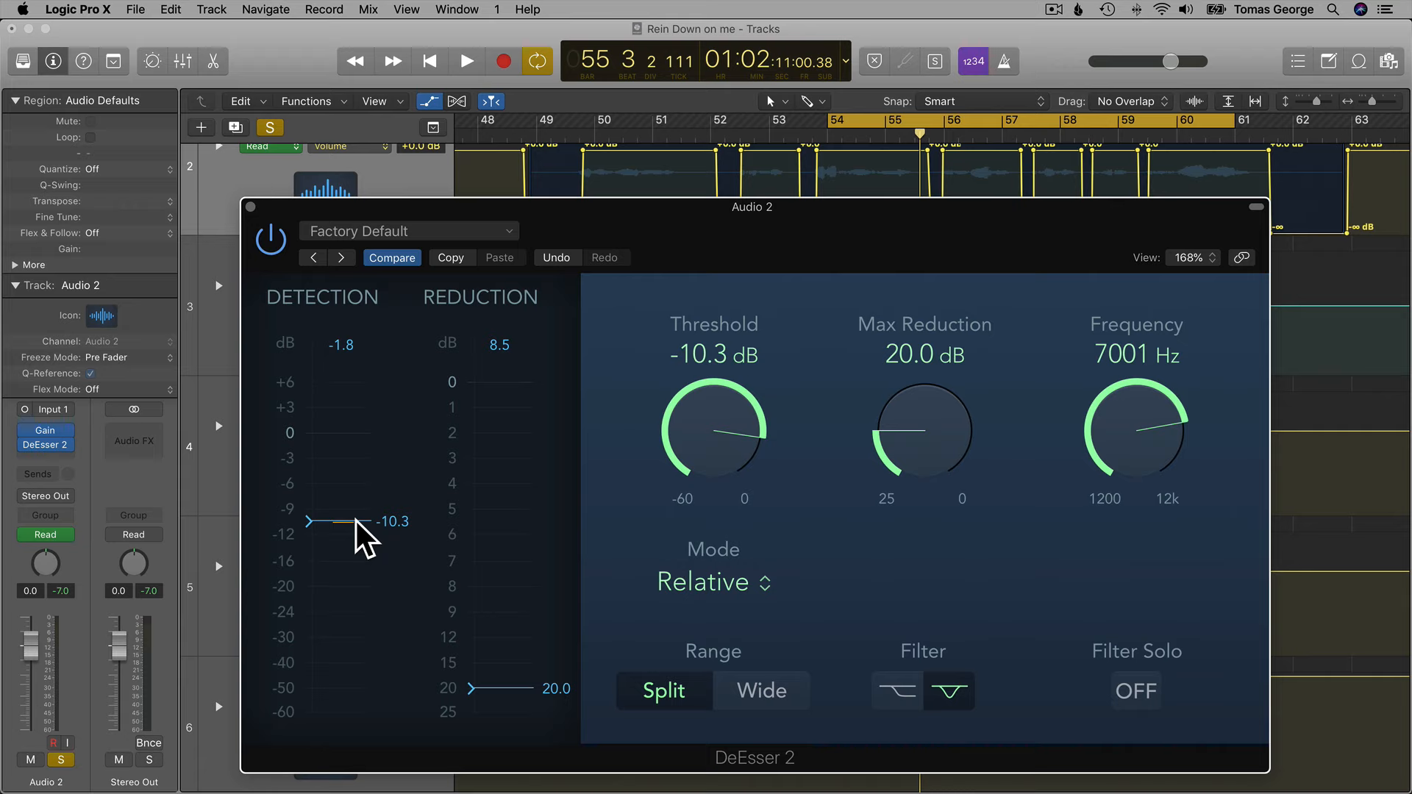
key(space)
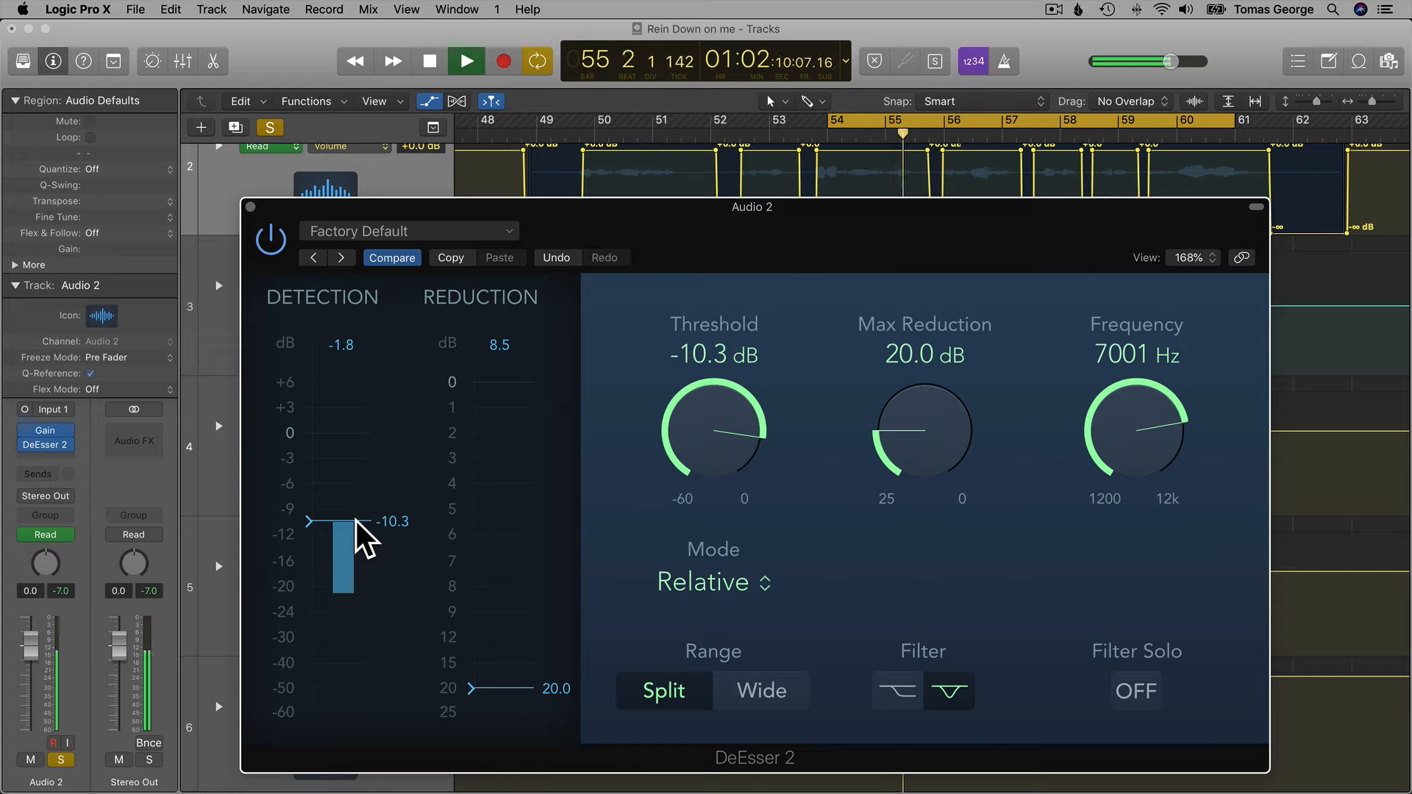
key(space)
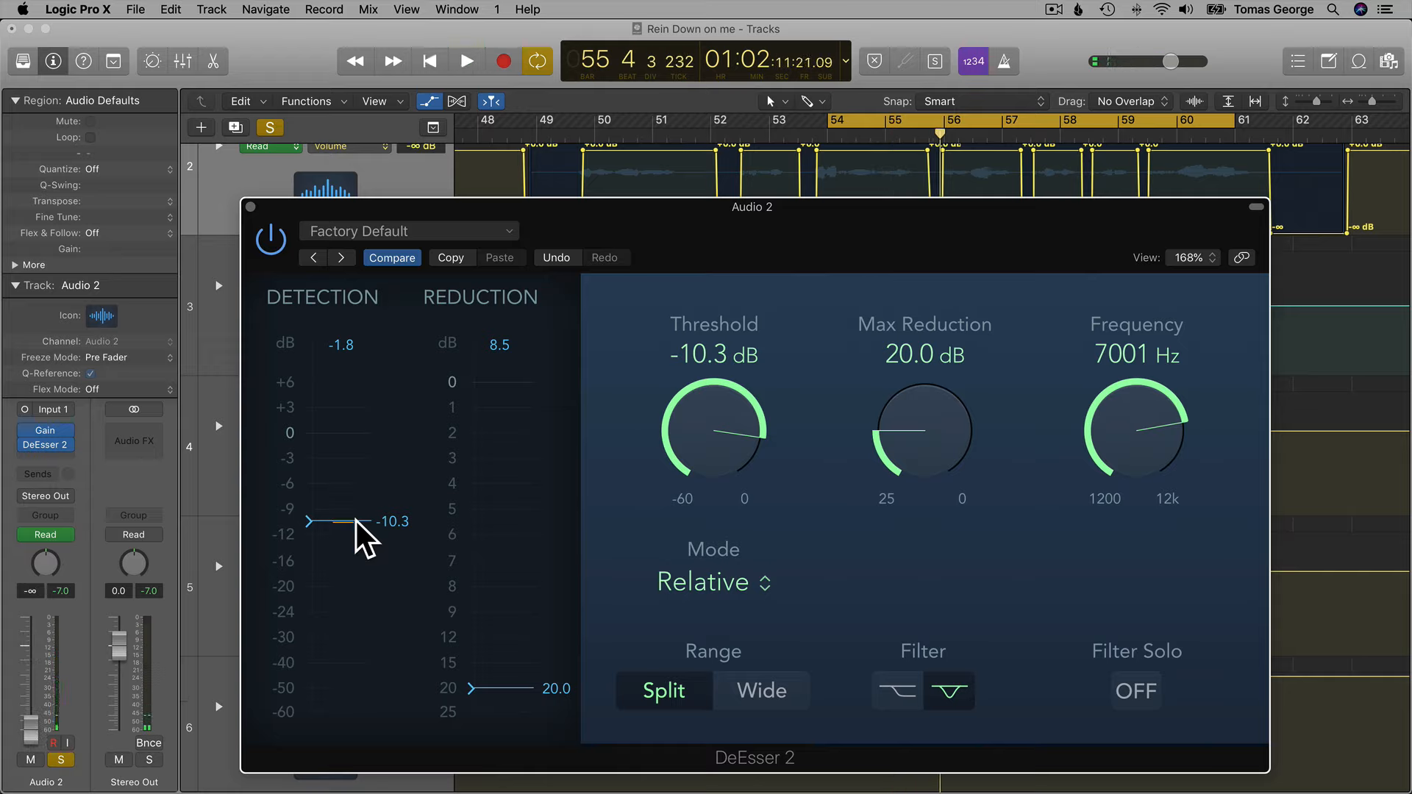
Clear the detection peak reading and audition the vocal with Max Reduction set to 11.0 dB
click(345, 340)
drag(507, 680, 515, 628)
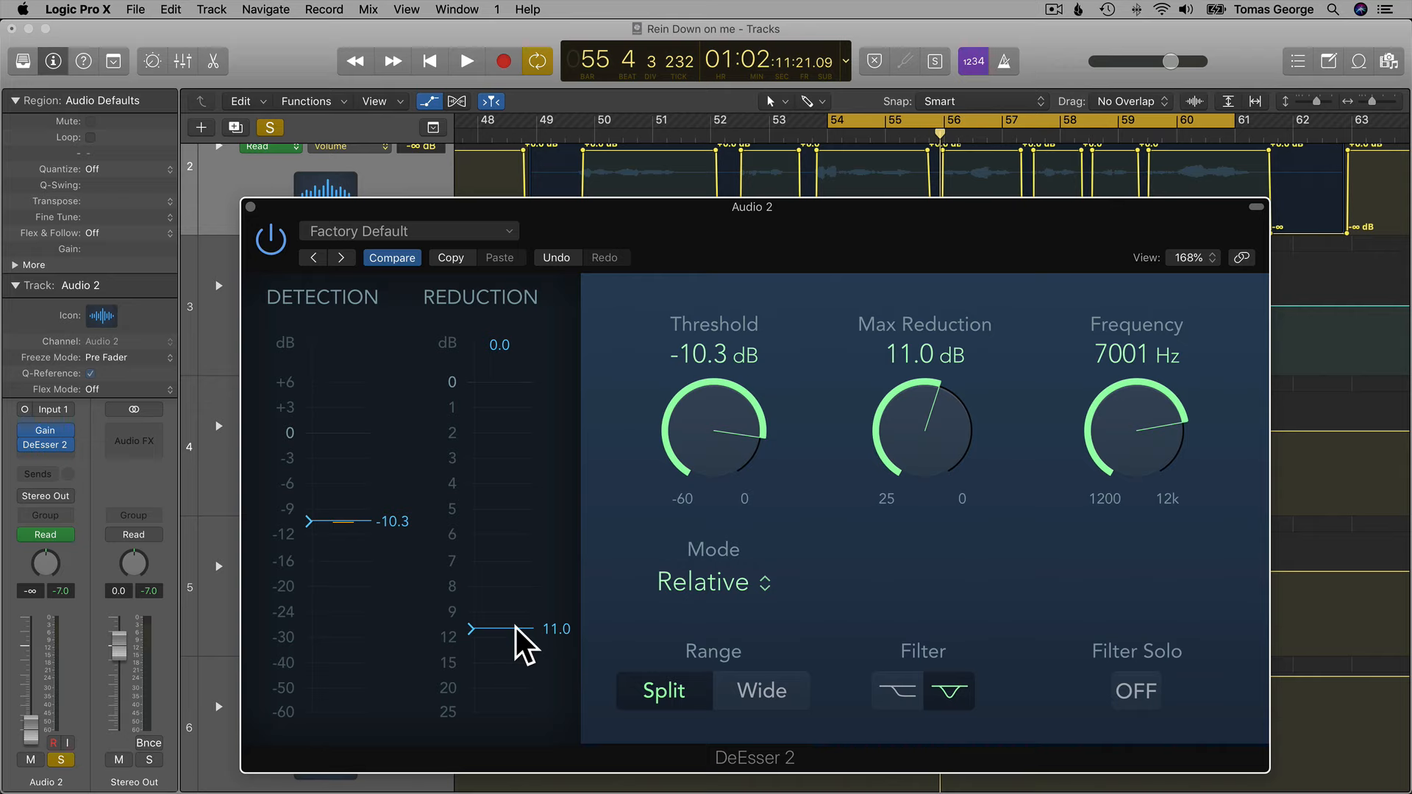
key(space)
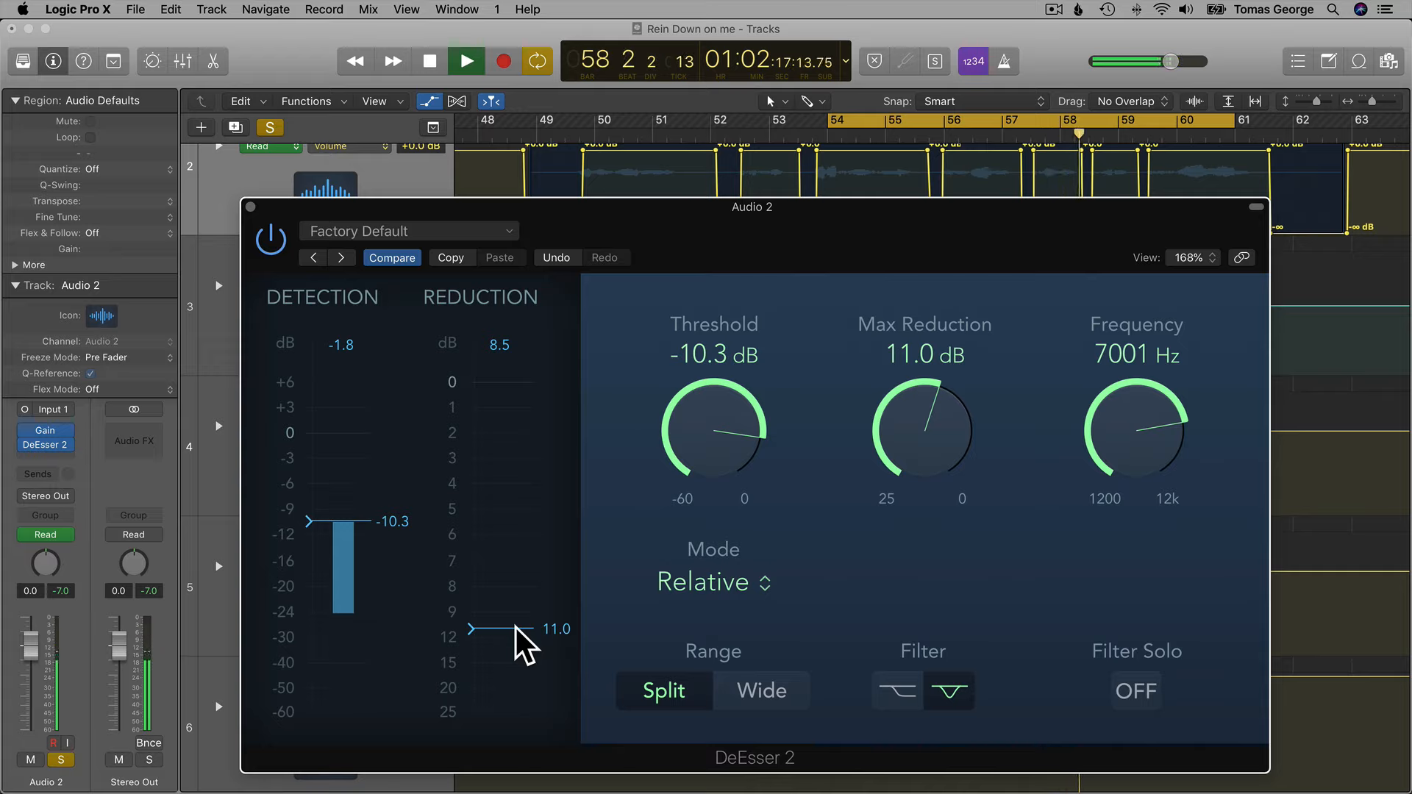
key(space)
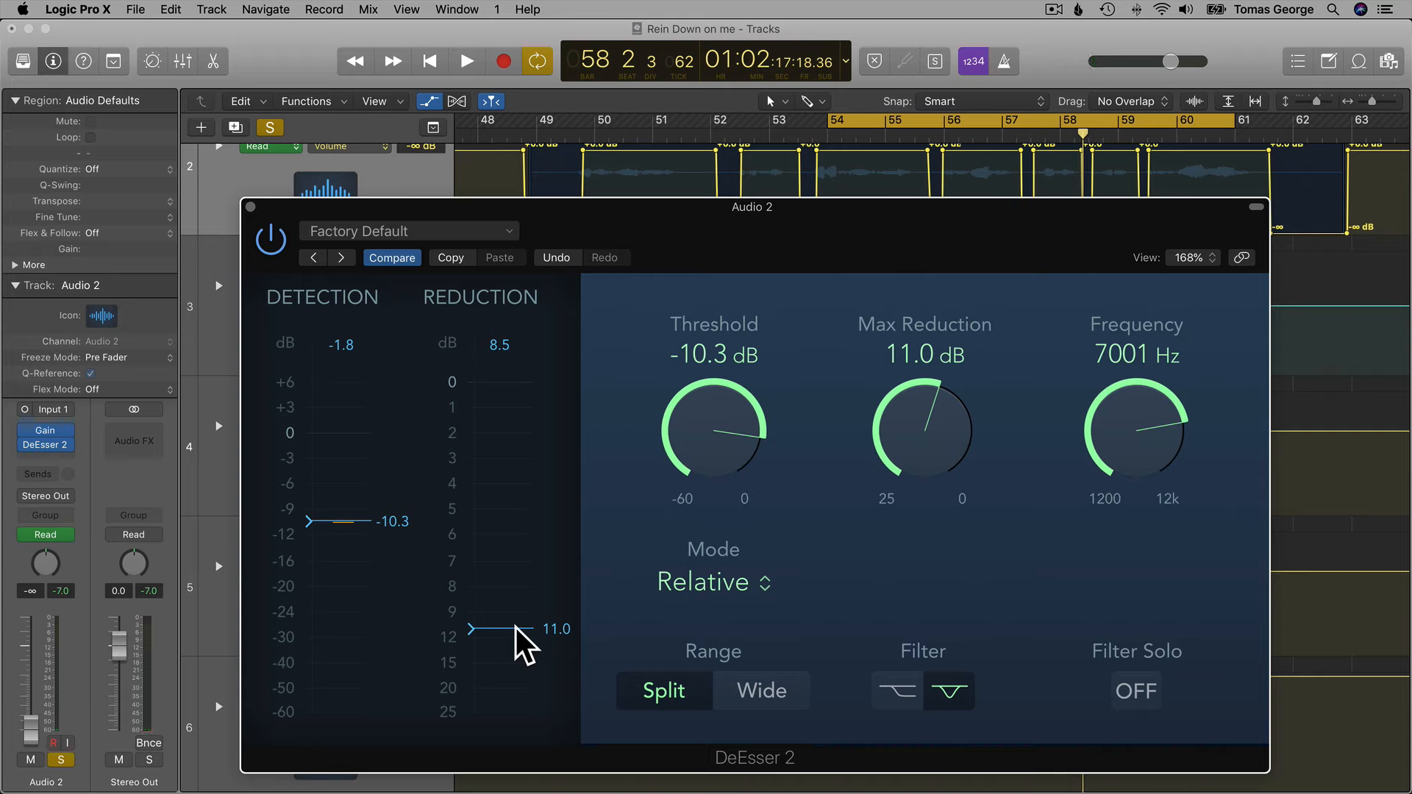
Clear the reduction peak reading and sweep the DeEsser threshold across its upper range, settling on -13.8 dB
click(504, 347)
drag(354, 520, 360, 550)
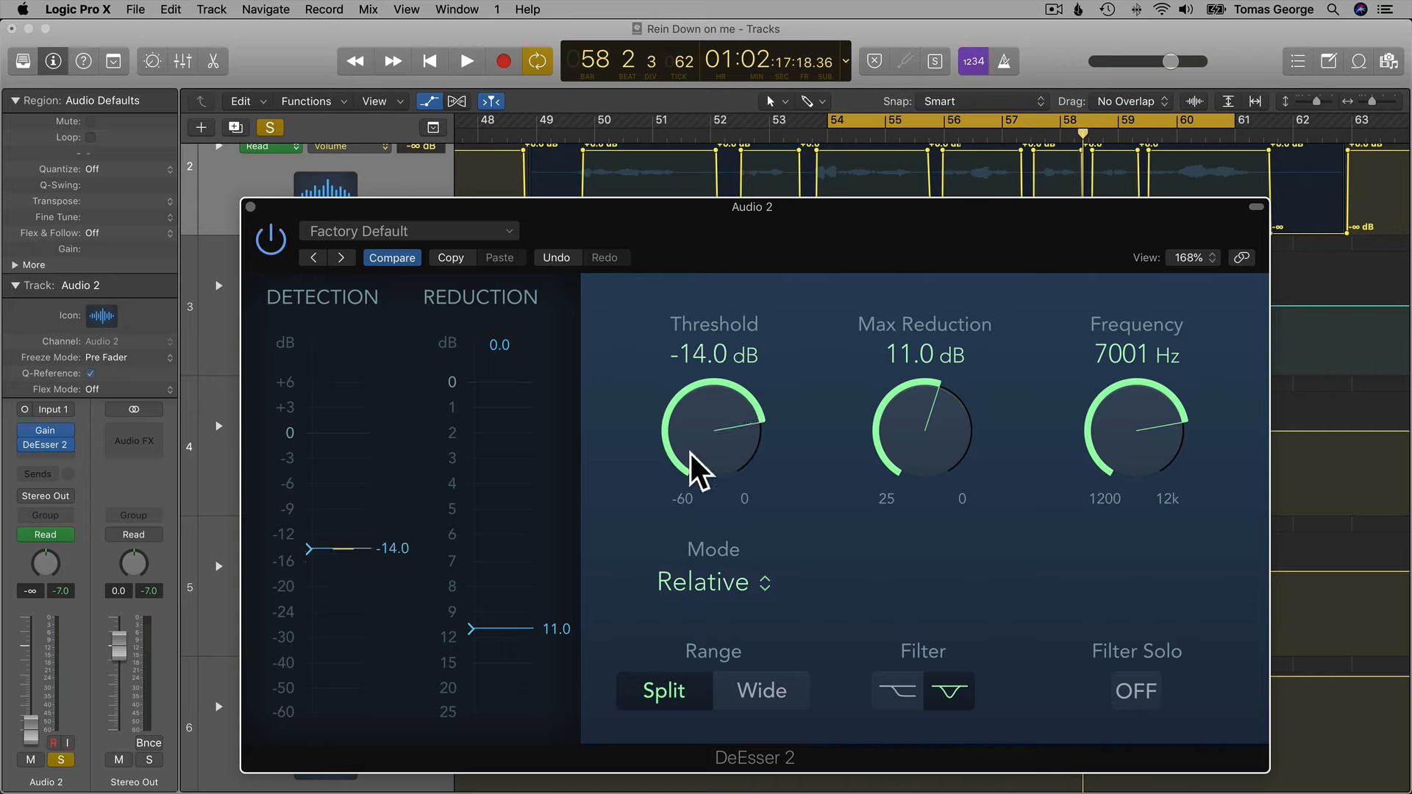
mouse_move(719, 429)
mouse_down()
mouse_move(717, 491)
mouse_move(713, 433)
mouse_up()
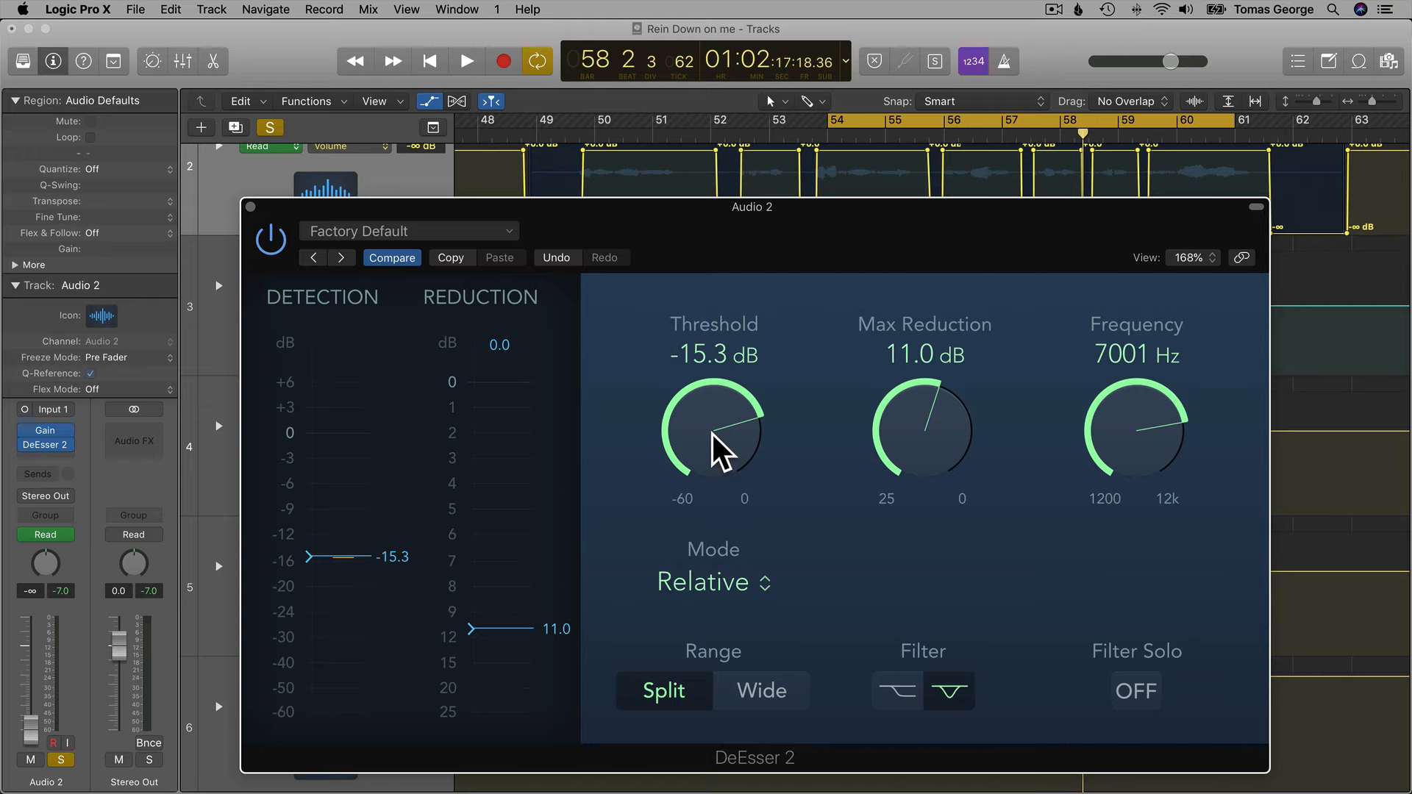
drag(713, 434, 720, 360)
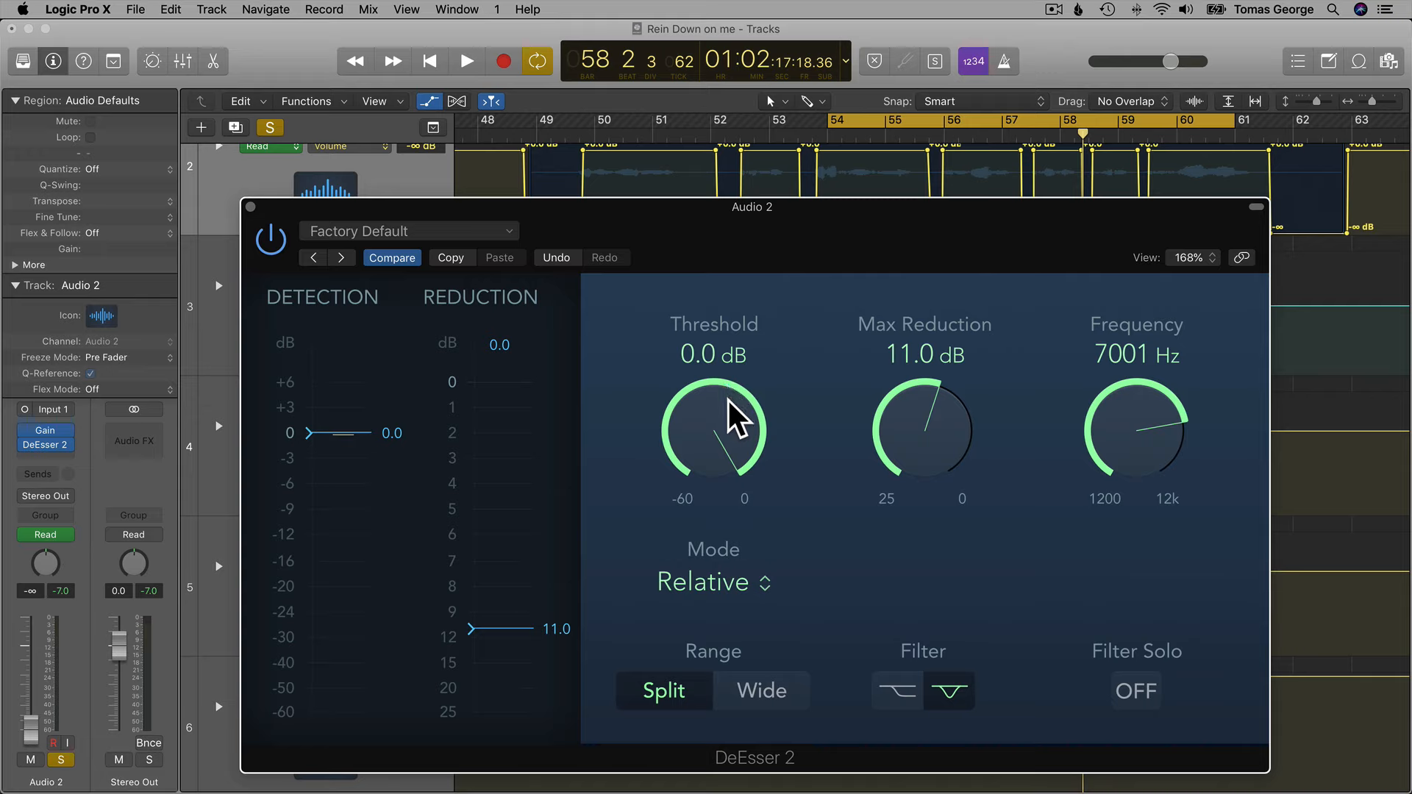
drag(725, 405, 722, 461)
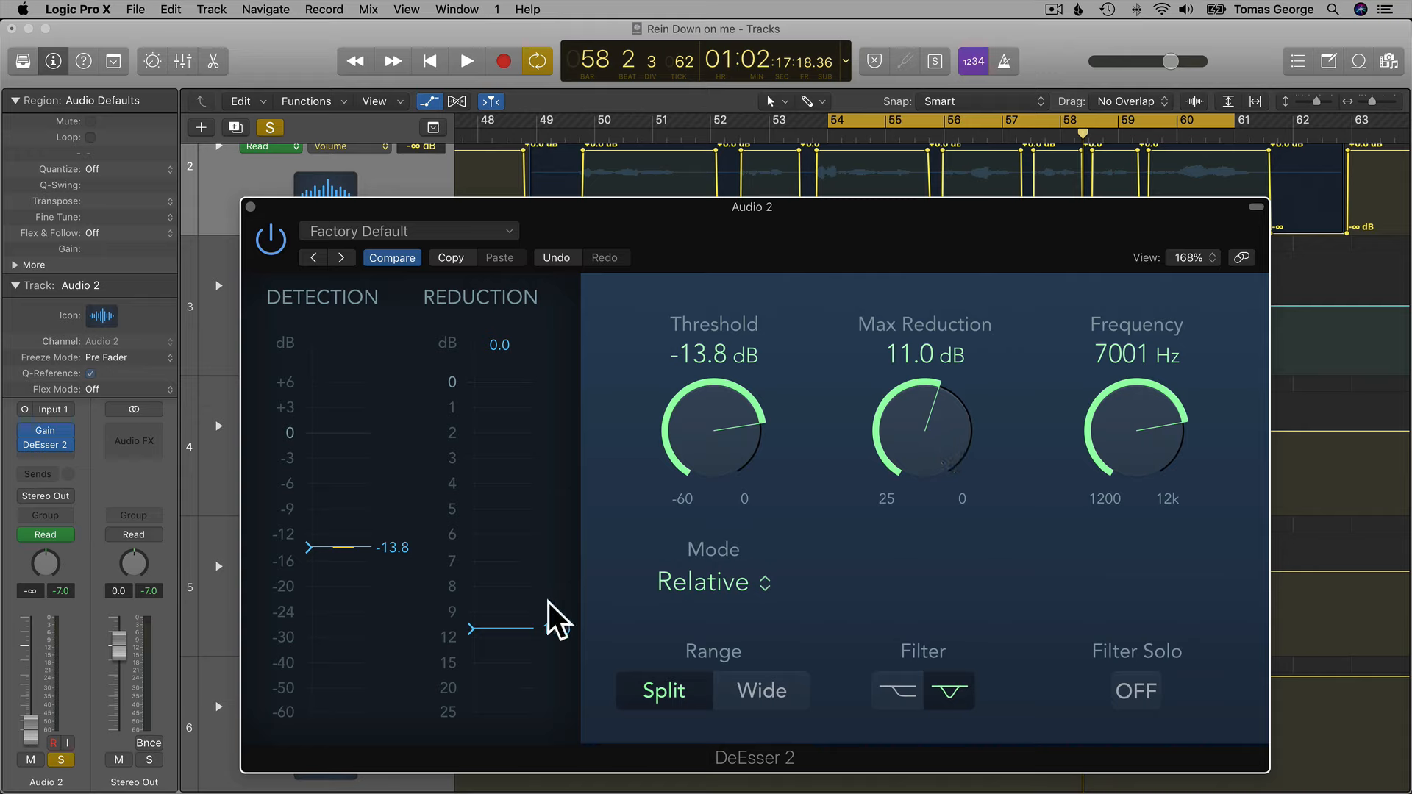
Try Max Reduction at 9.5 dB and at 1.6 dB, auditioning the soloed vocal with each setting
mouse_move(499, 629)
mouse_down()
mouse_move(503, 568)
mouse_move(508, 616)
mouse_up()
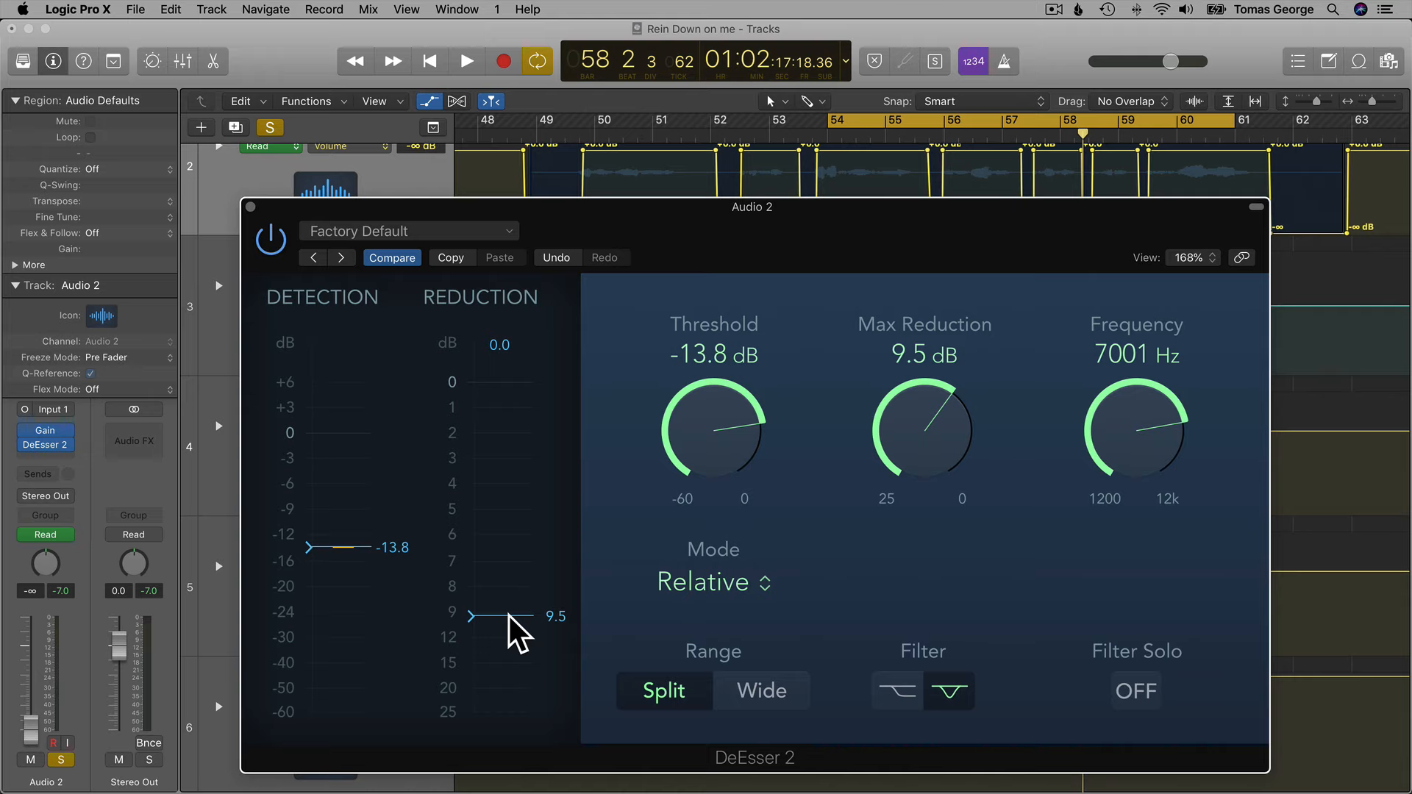
key(space)
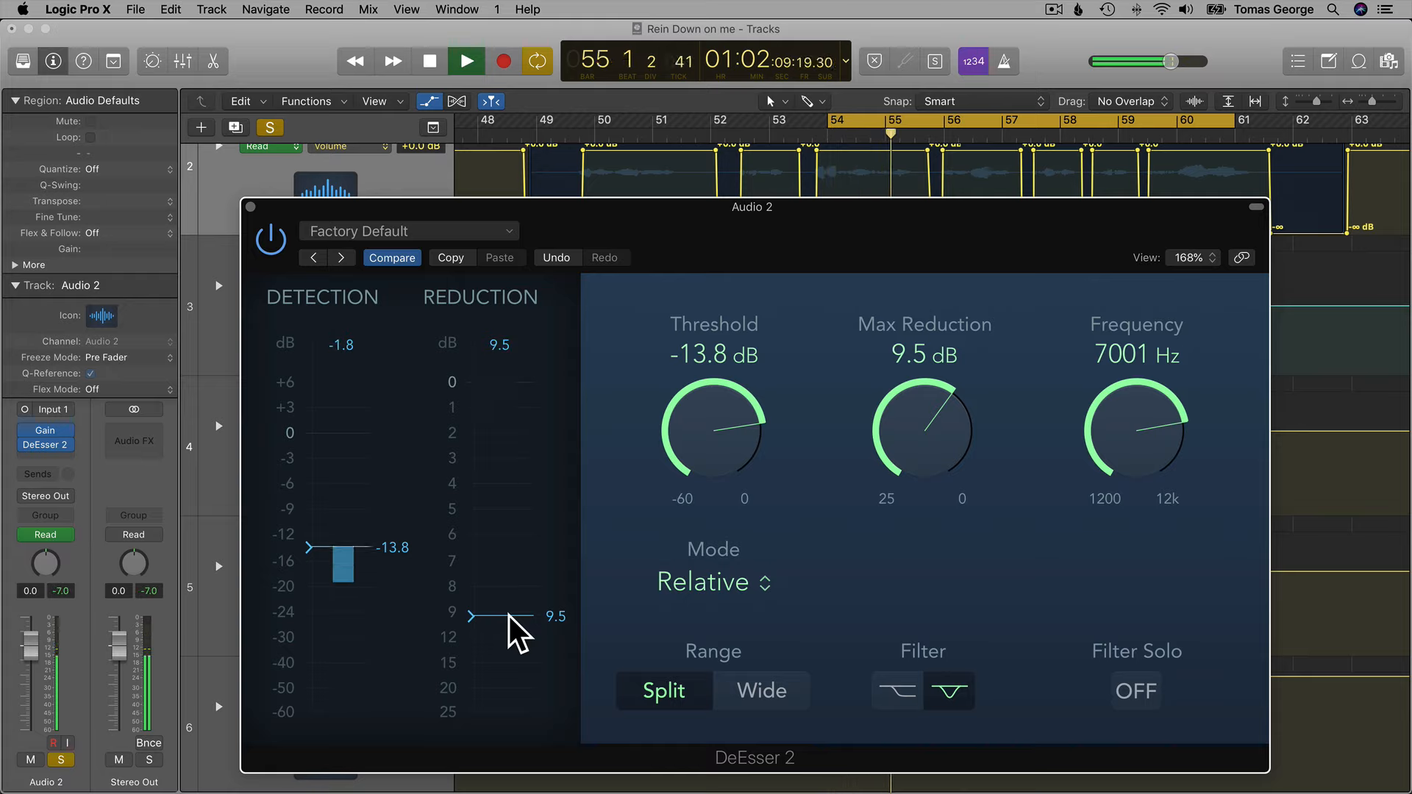
key(space)
drag(508, 616, 510, 424)
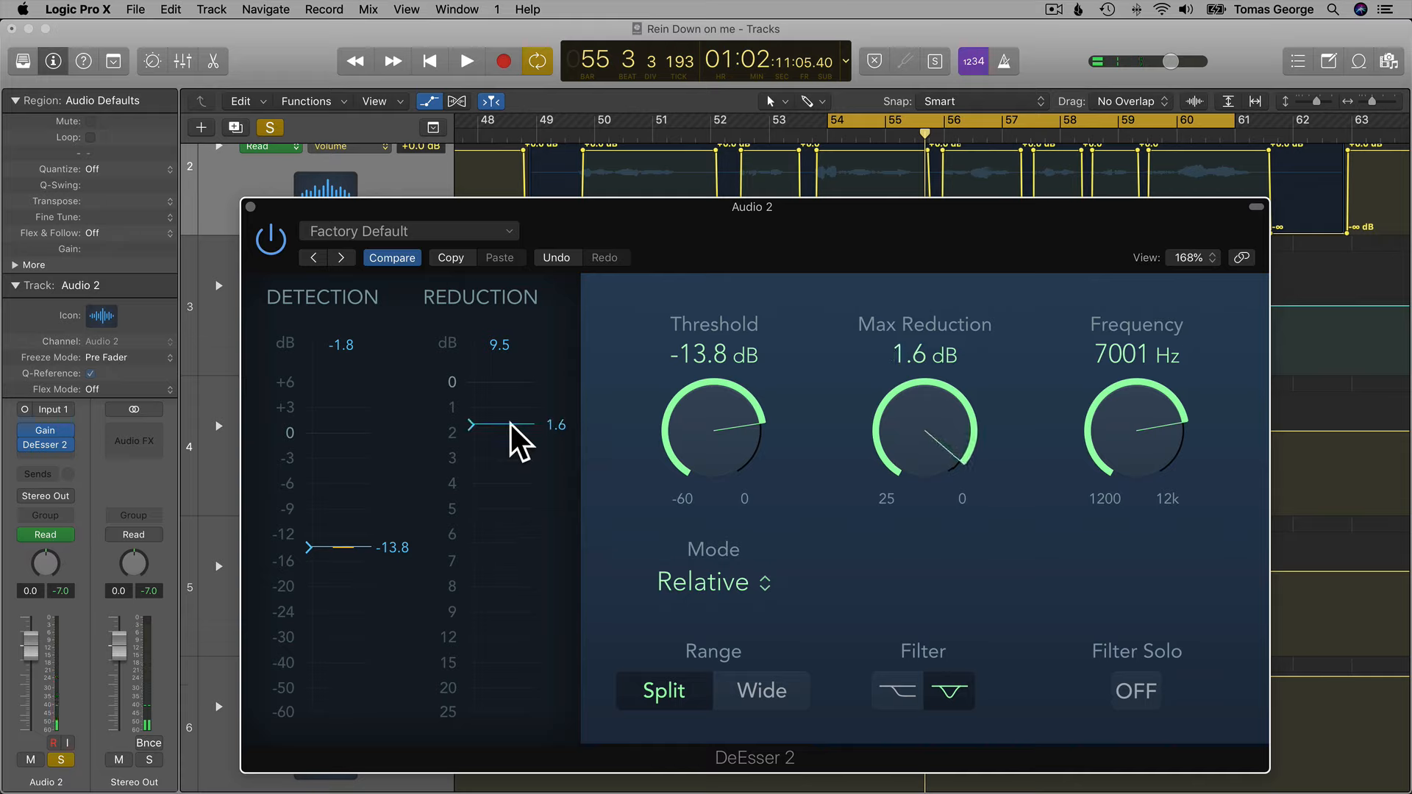
key(space)
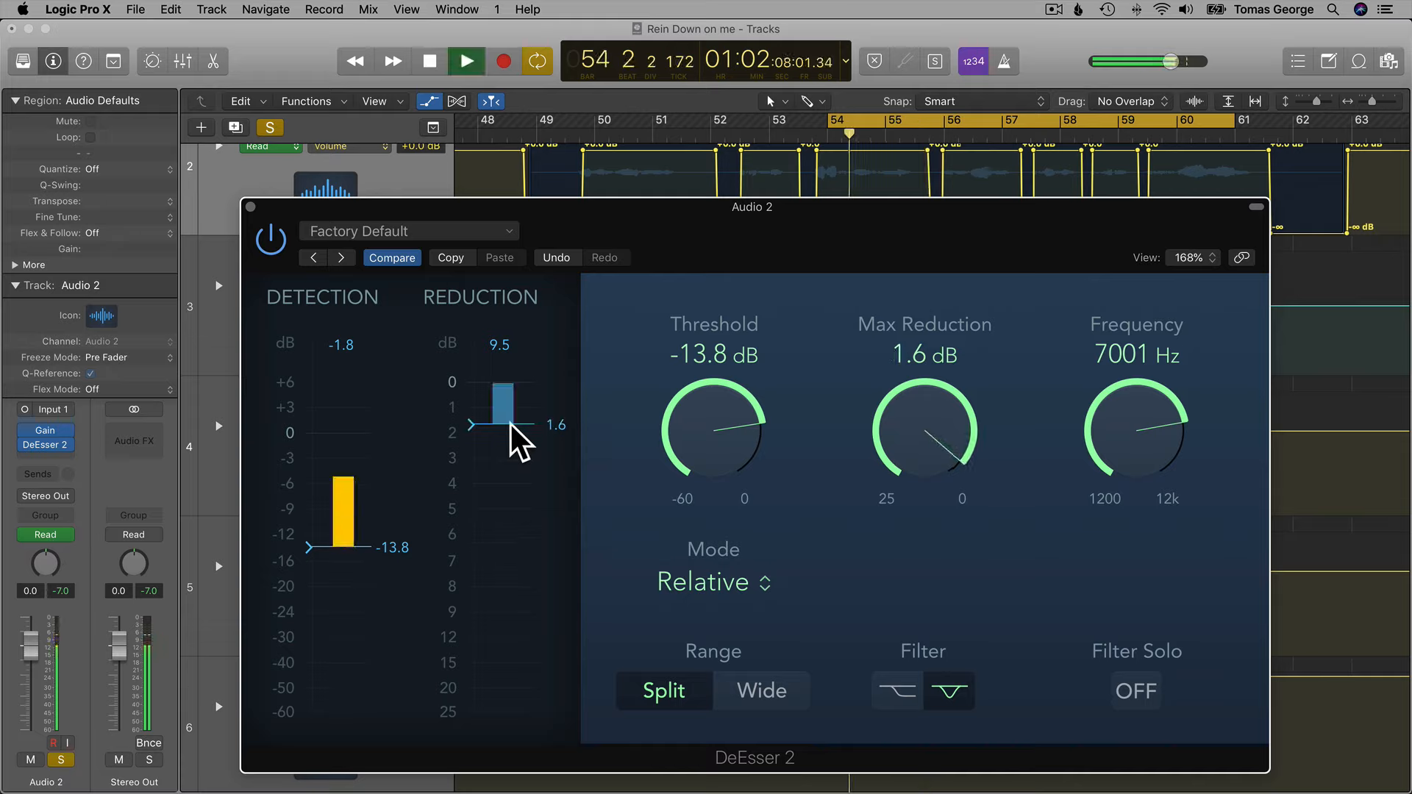
key(space)
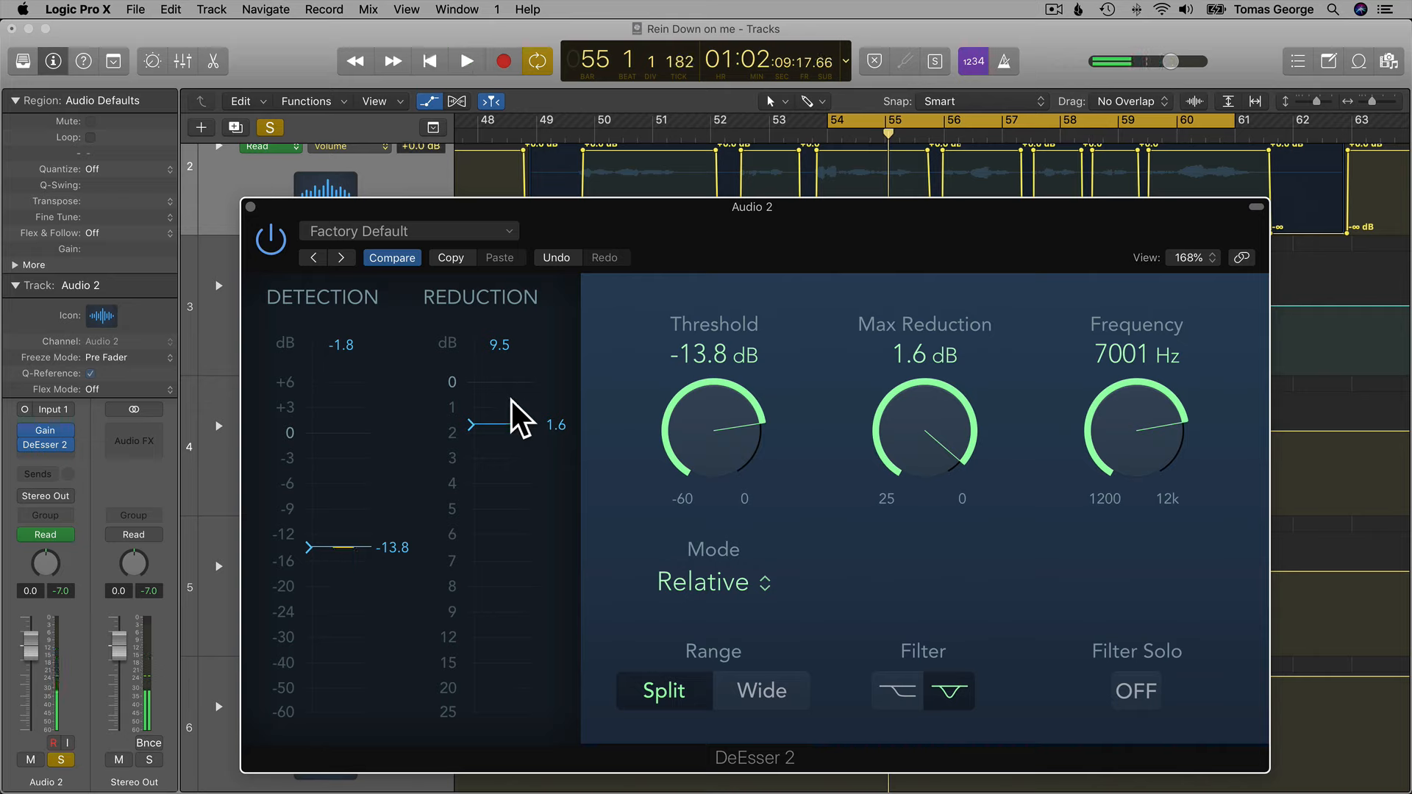
Set Max Reduction to 7.7 dB during playback of the vocal, and turn on Filter Solo
key(space)
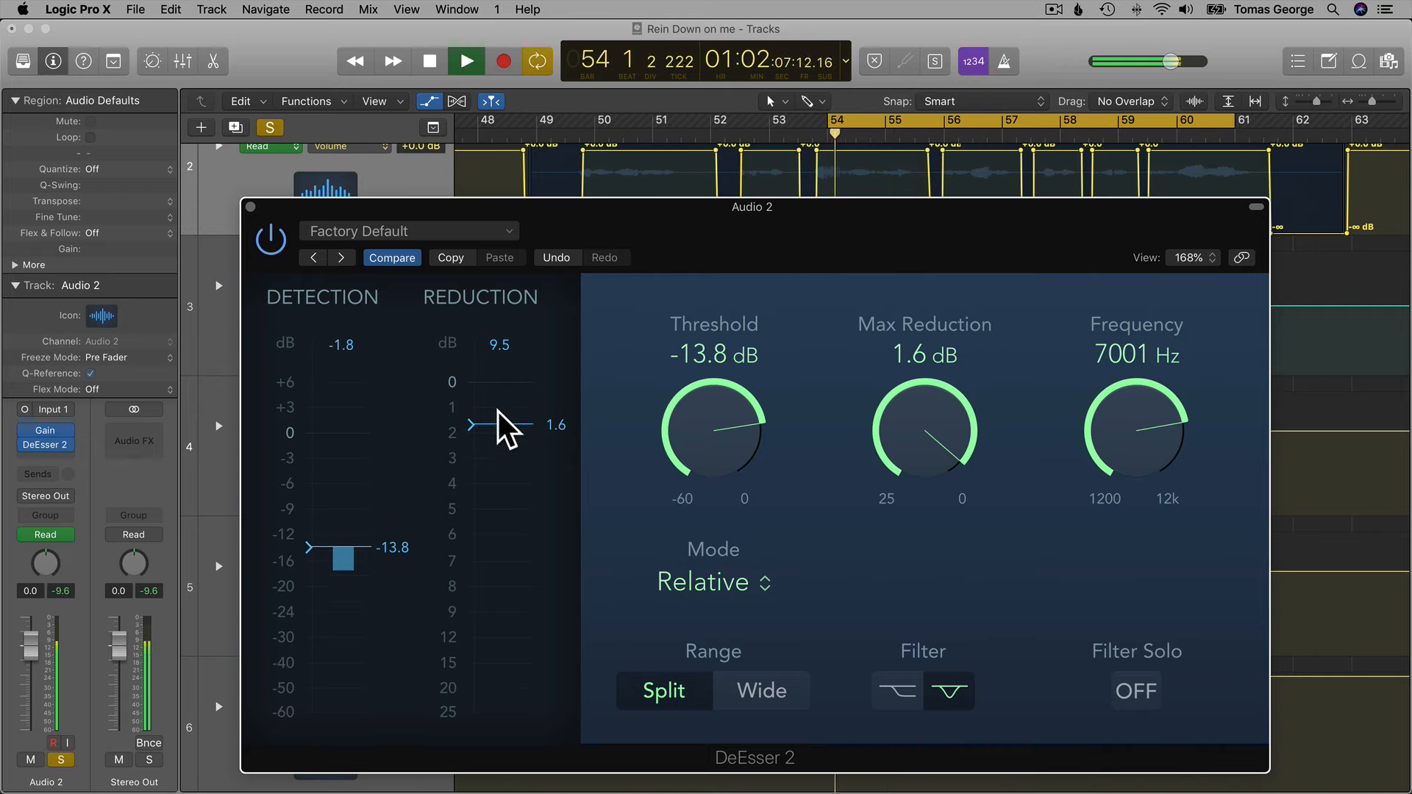
drag(497, 413, 509, 579)
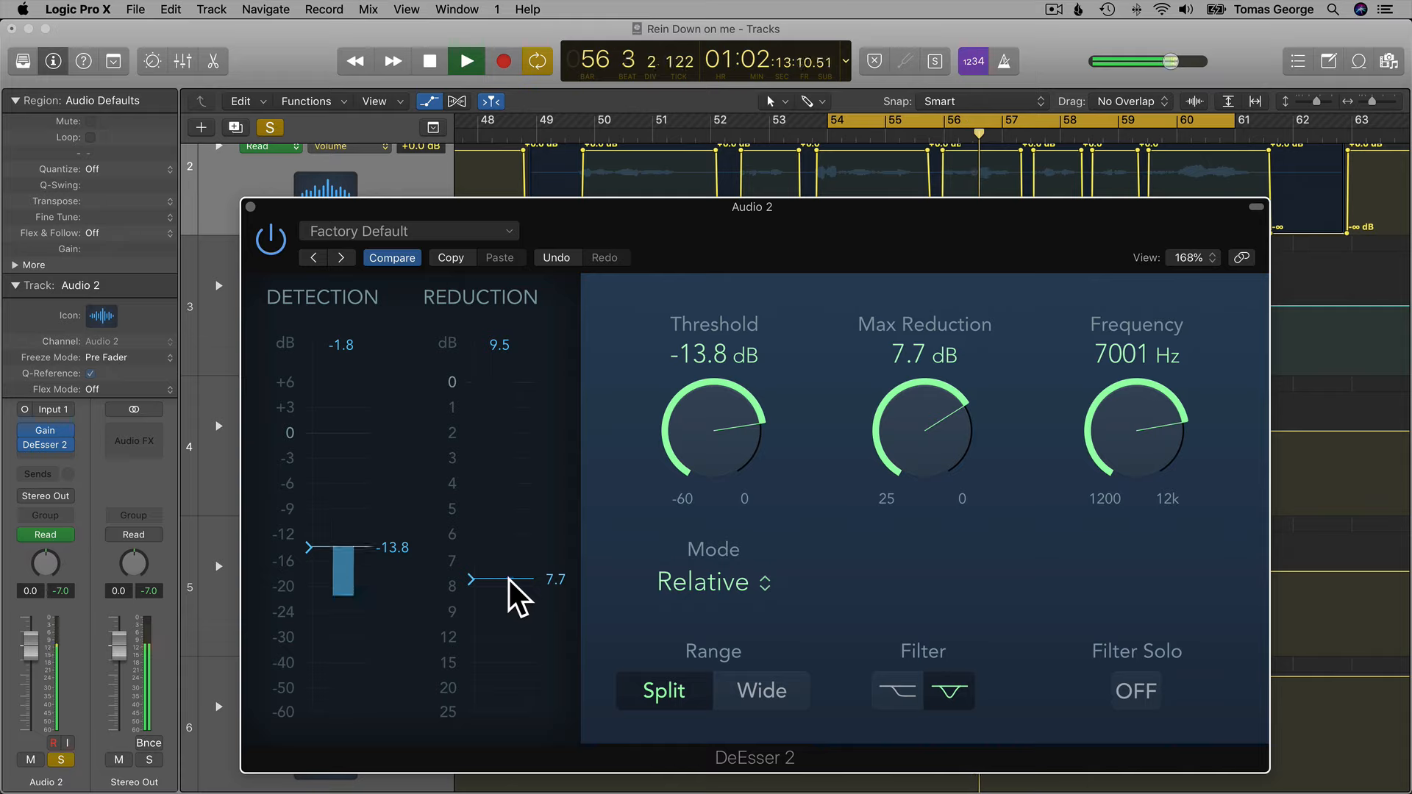
key(space)
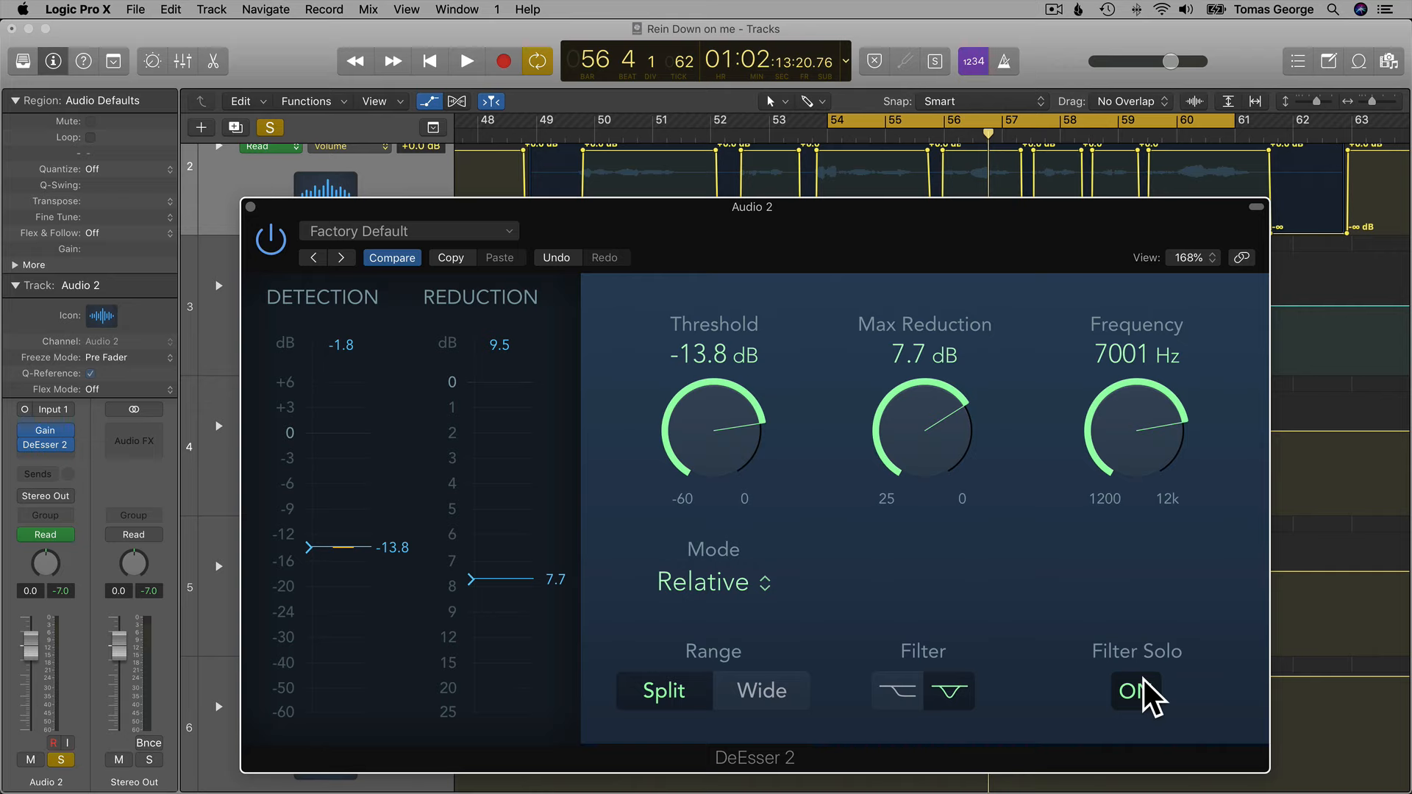
Fine-tune the DeEsser frequency while auditioning the filtered vocal, trying 7820 Hz and 7563 Hz and settling on 7883 Hz
key(space)
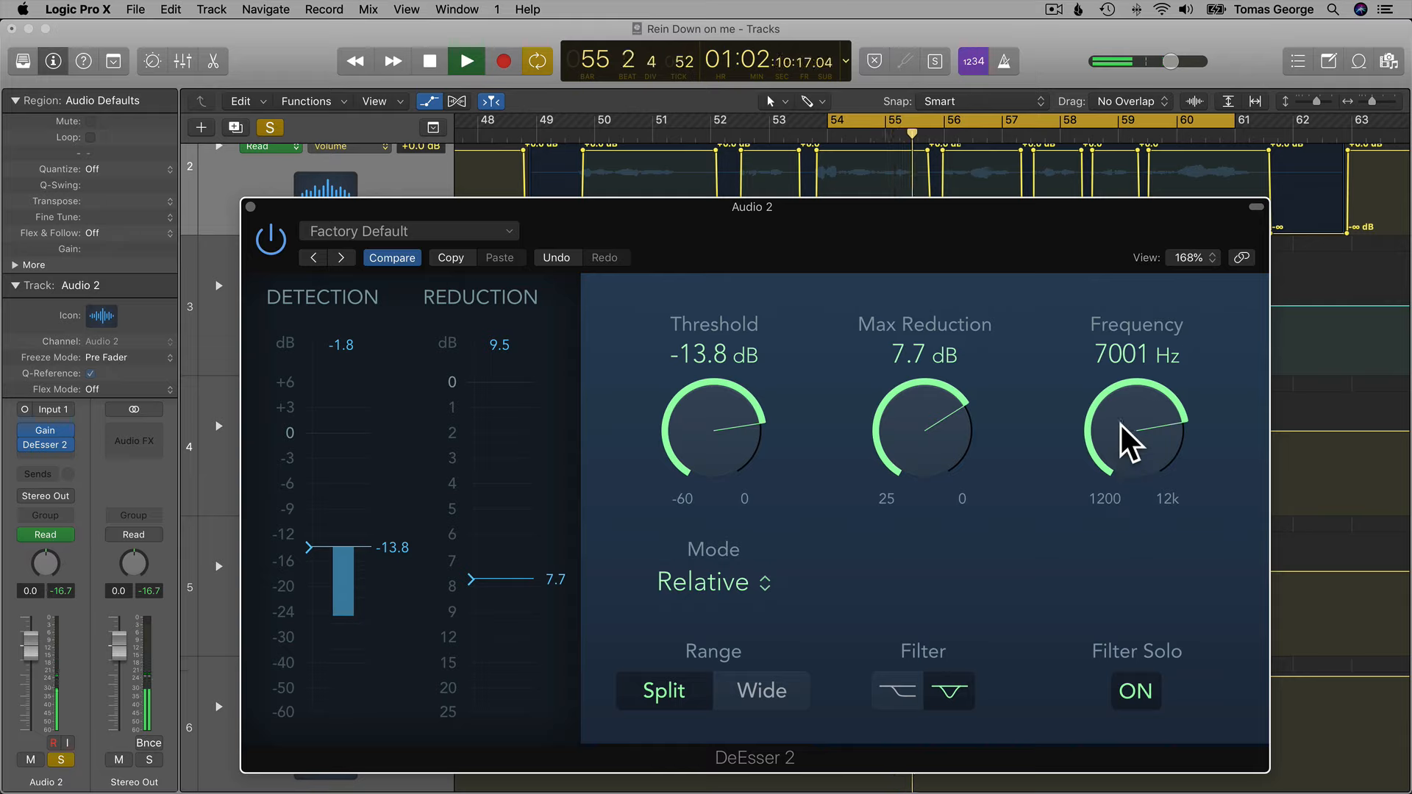
drag(1123, 425, 1124, 413)
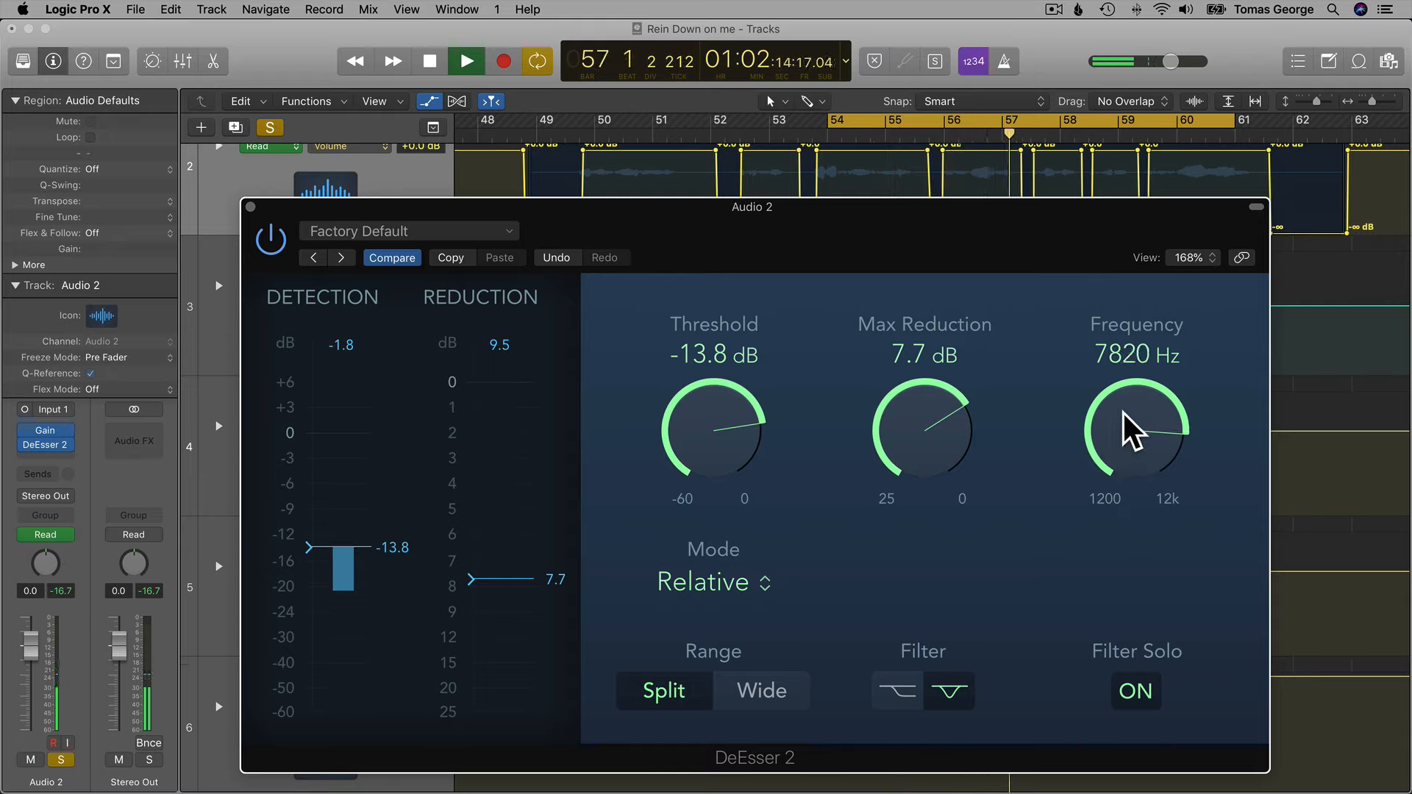
key(space)
key(space)
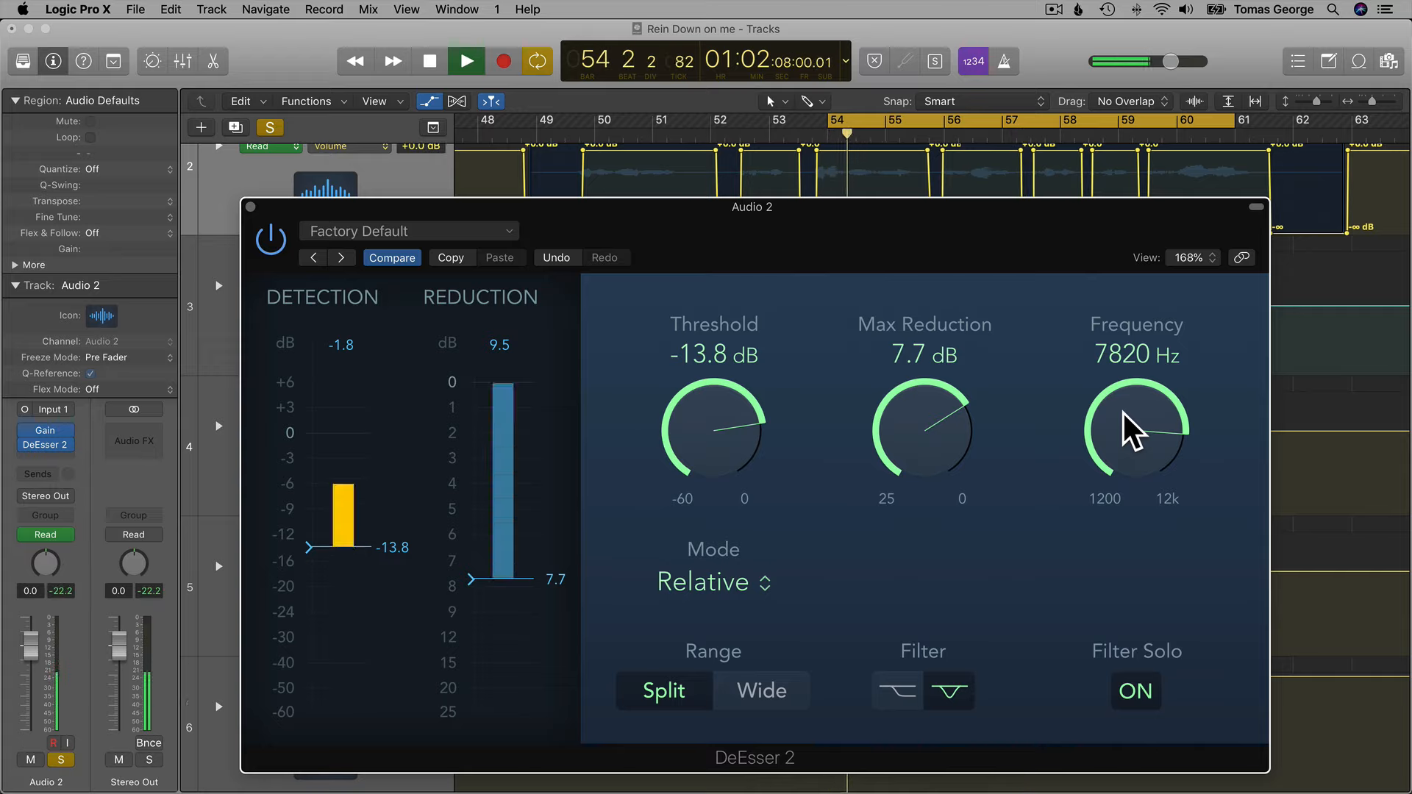
drag(1122, 416, 1123, 417)
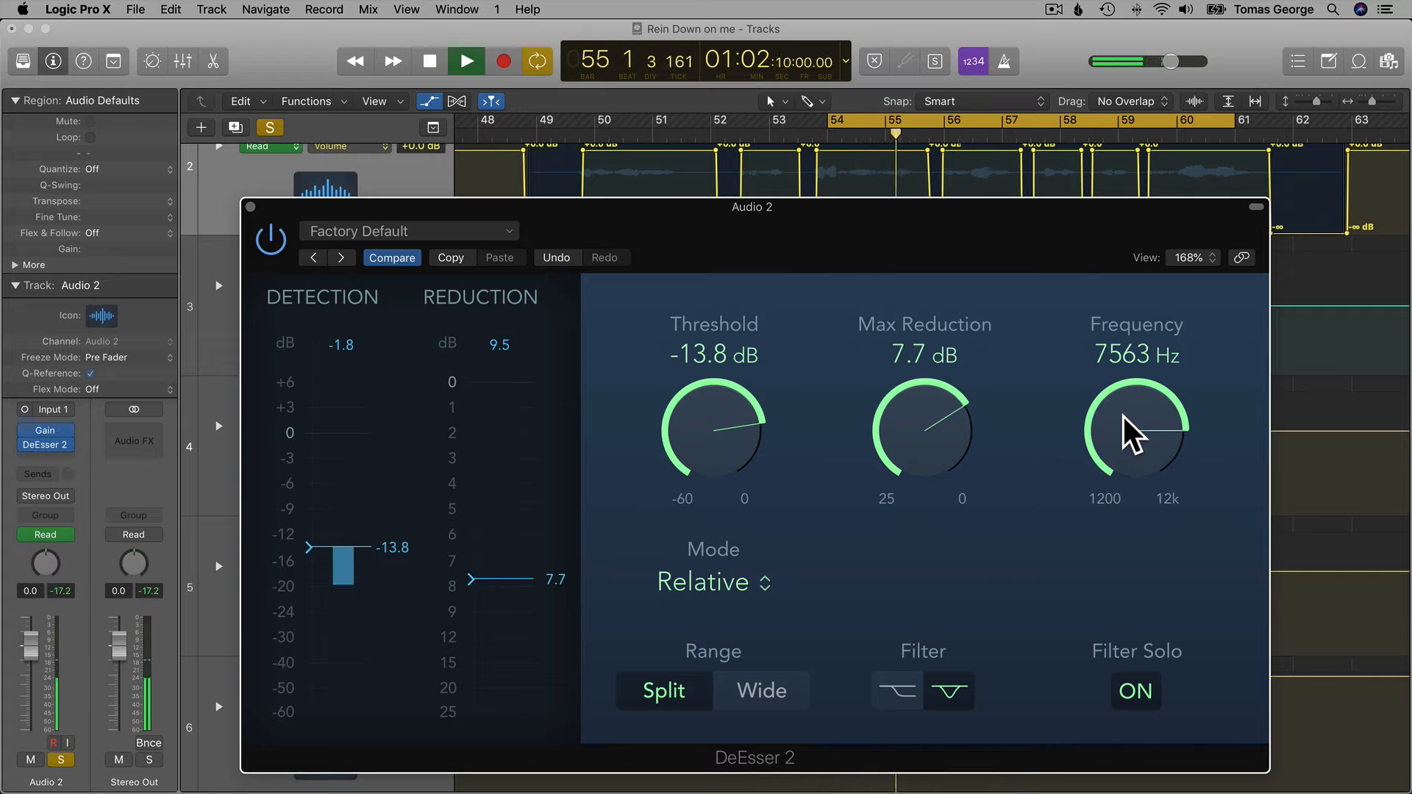
key(space)
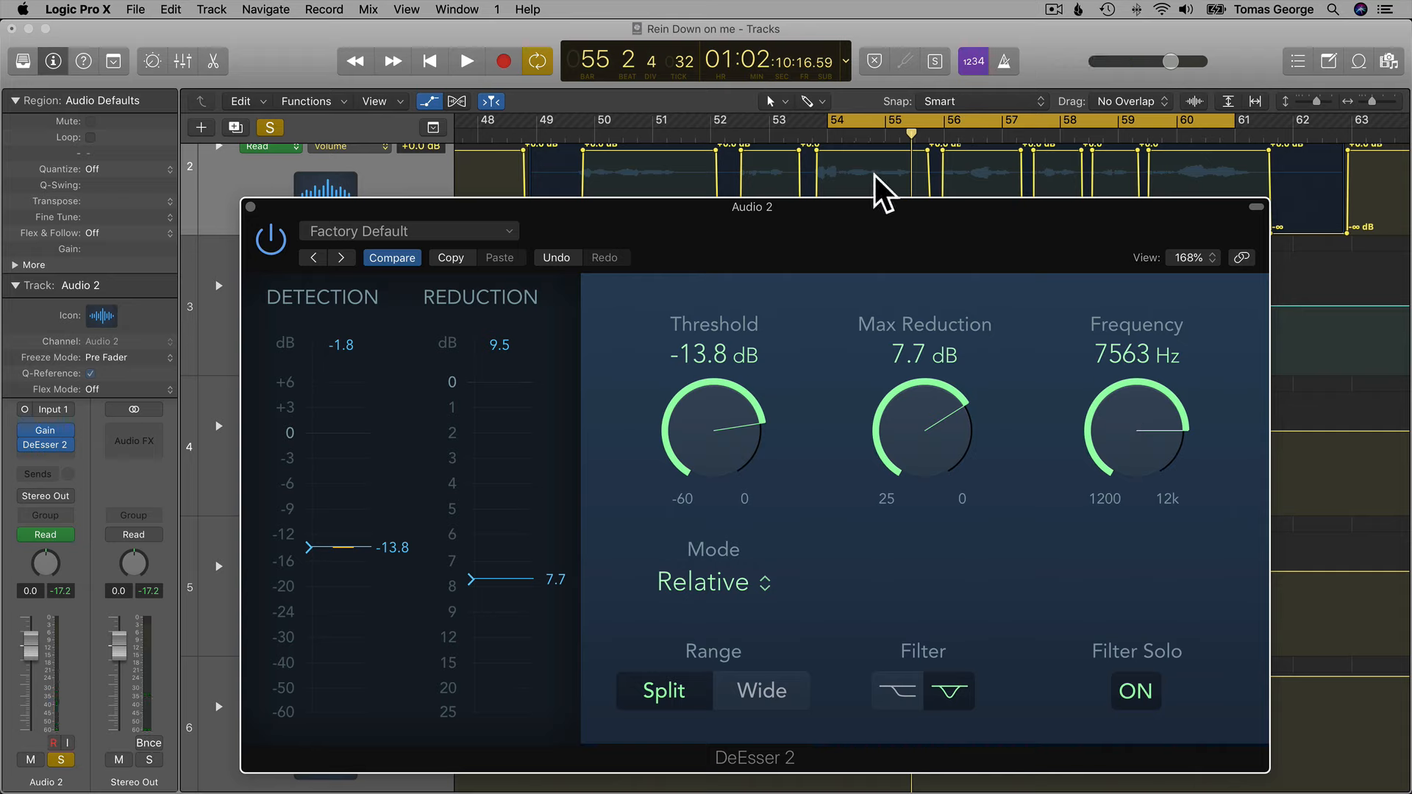
key(space)
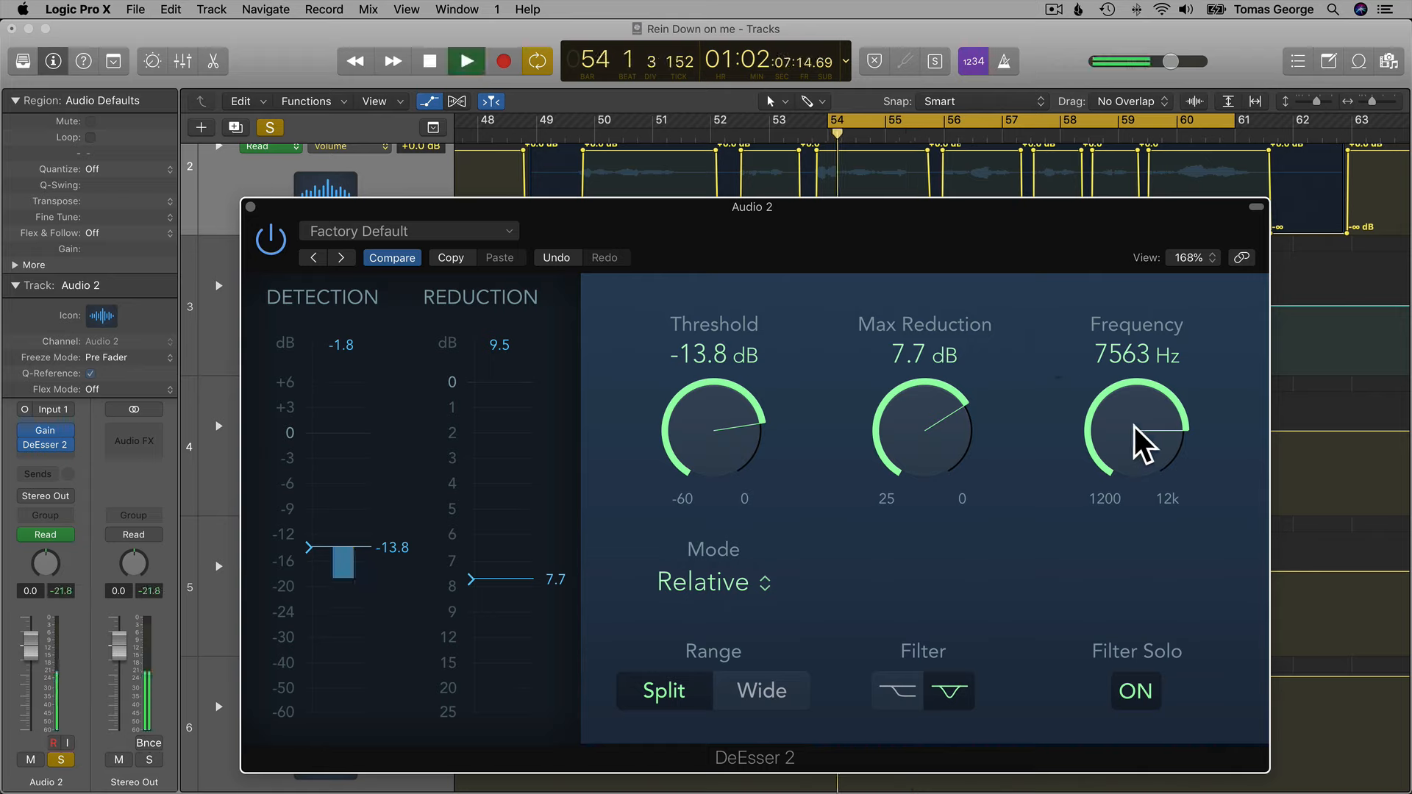
drag(1134, 424, 1135, 421)
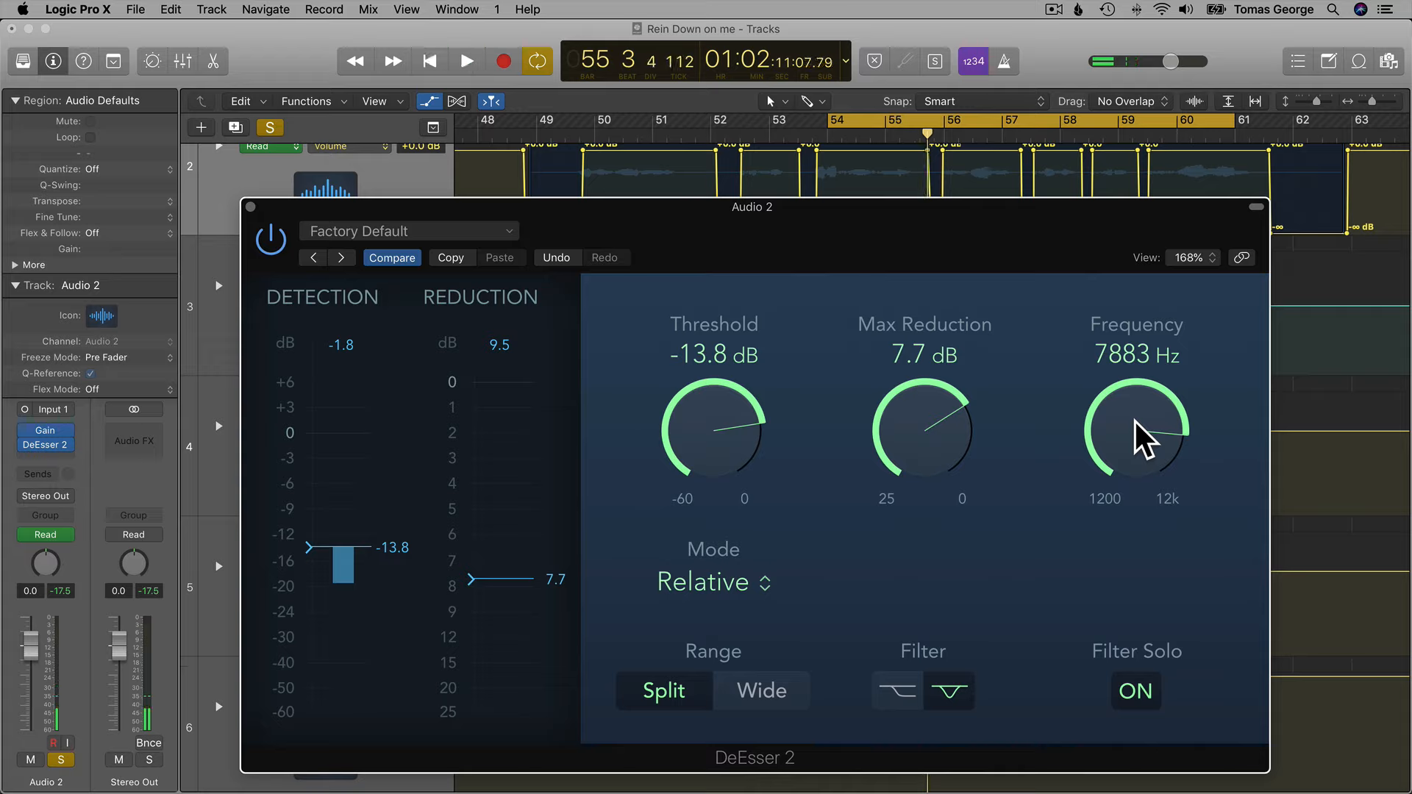
Fine-tune the DeEsser frequency during playback, trying 7811 Hz and settling on 7947 Hz, and turn off Filter Solo
mouse_move(1135, 421)
mouse_down()
mouse_move(1135, 454)
mouse_move(1138, 423)
mouse_up()
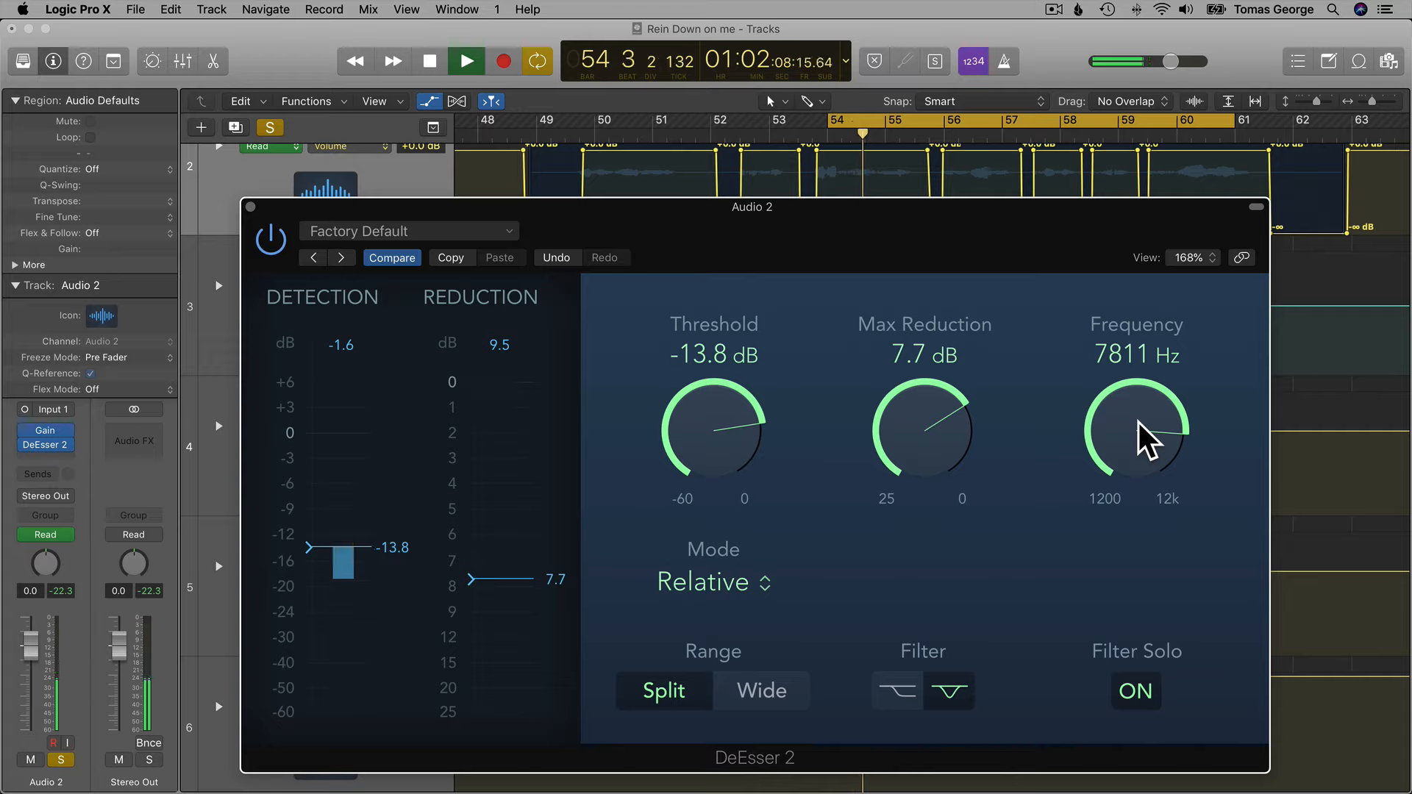
key(space)
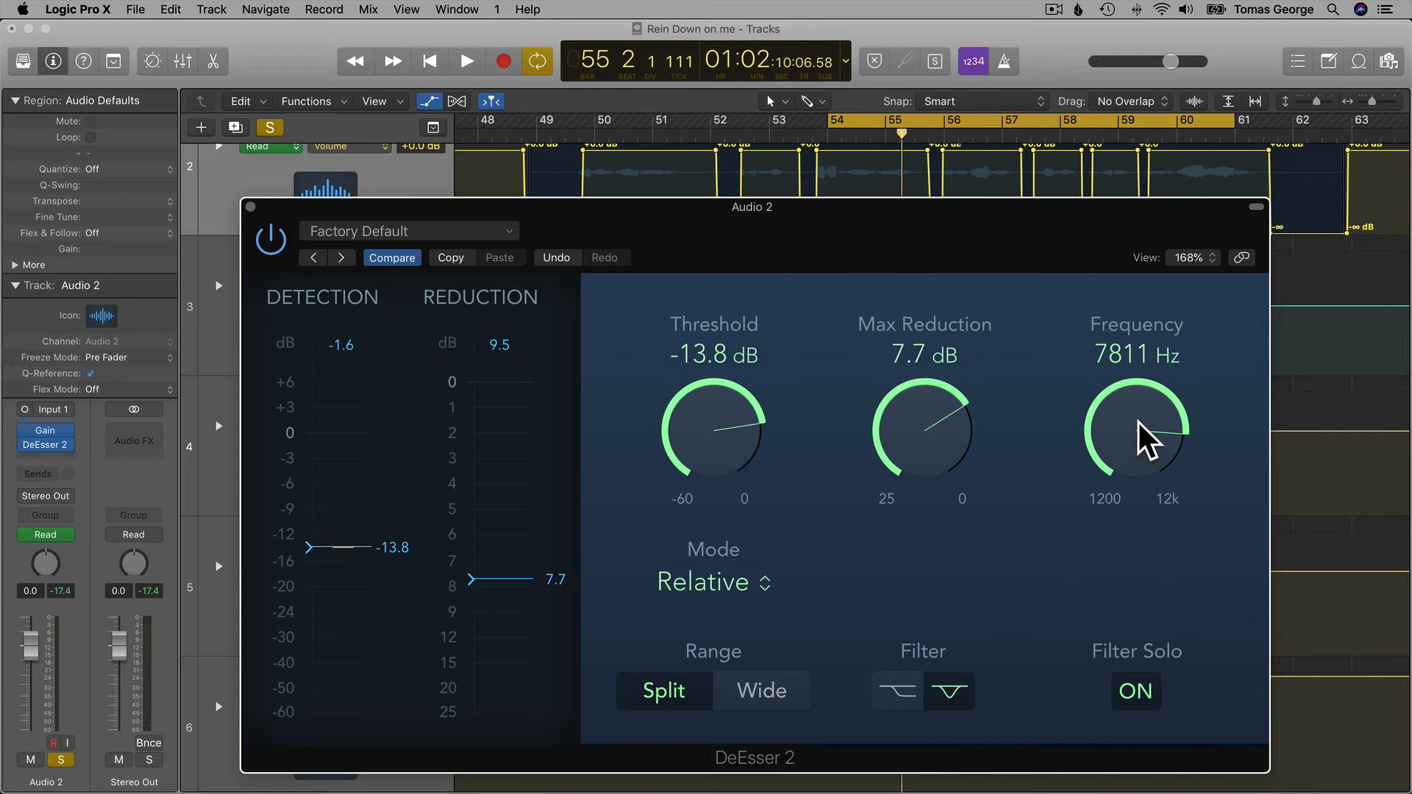
key(space)
drag(1138, 423, 1138, 422)
key(space)
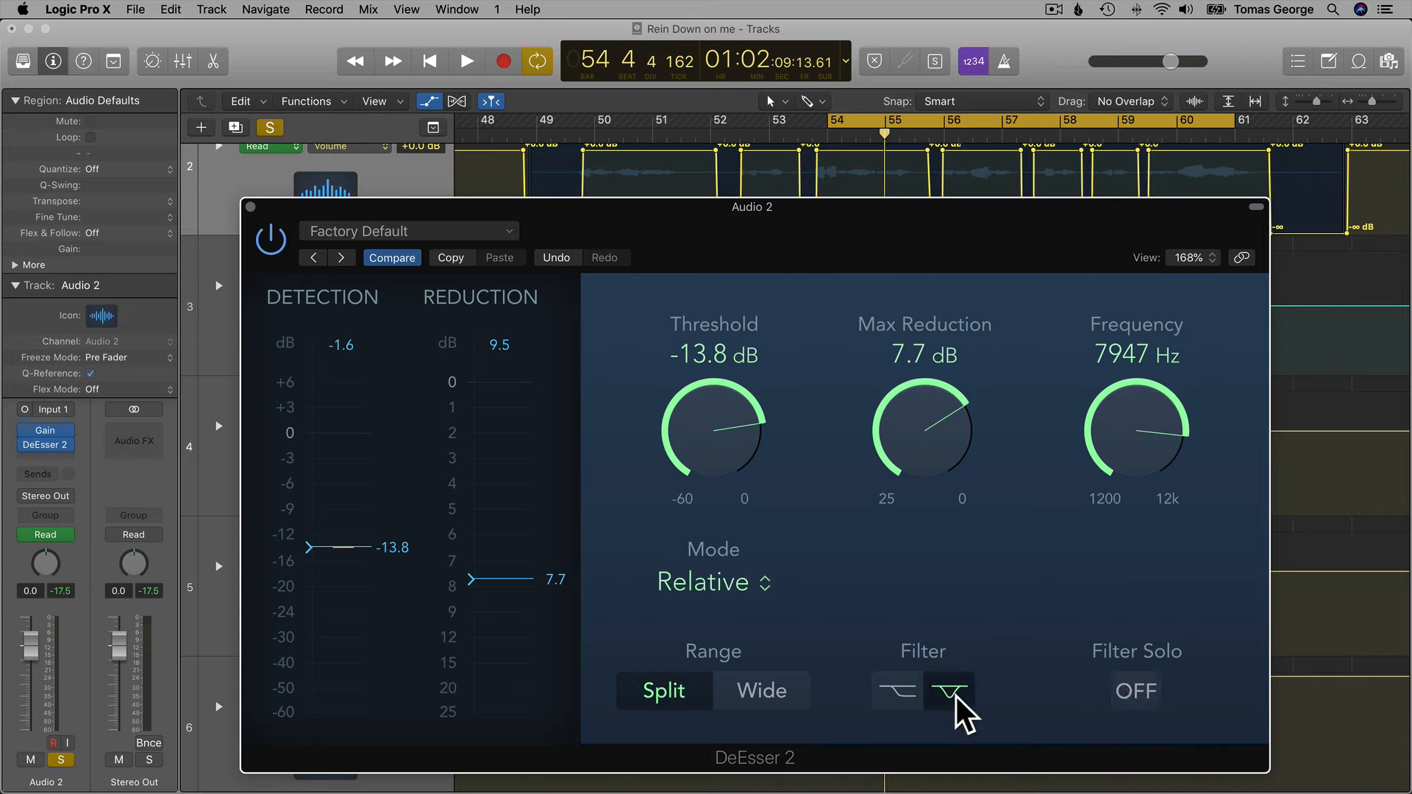
Compare the DeEsser's shelving and peak filter shapes, switching between them twice and ending on the peak shape
click(912, 694)
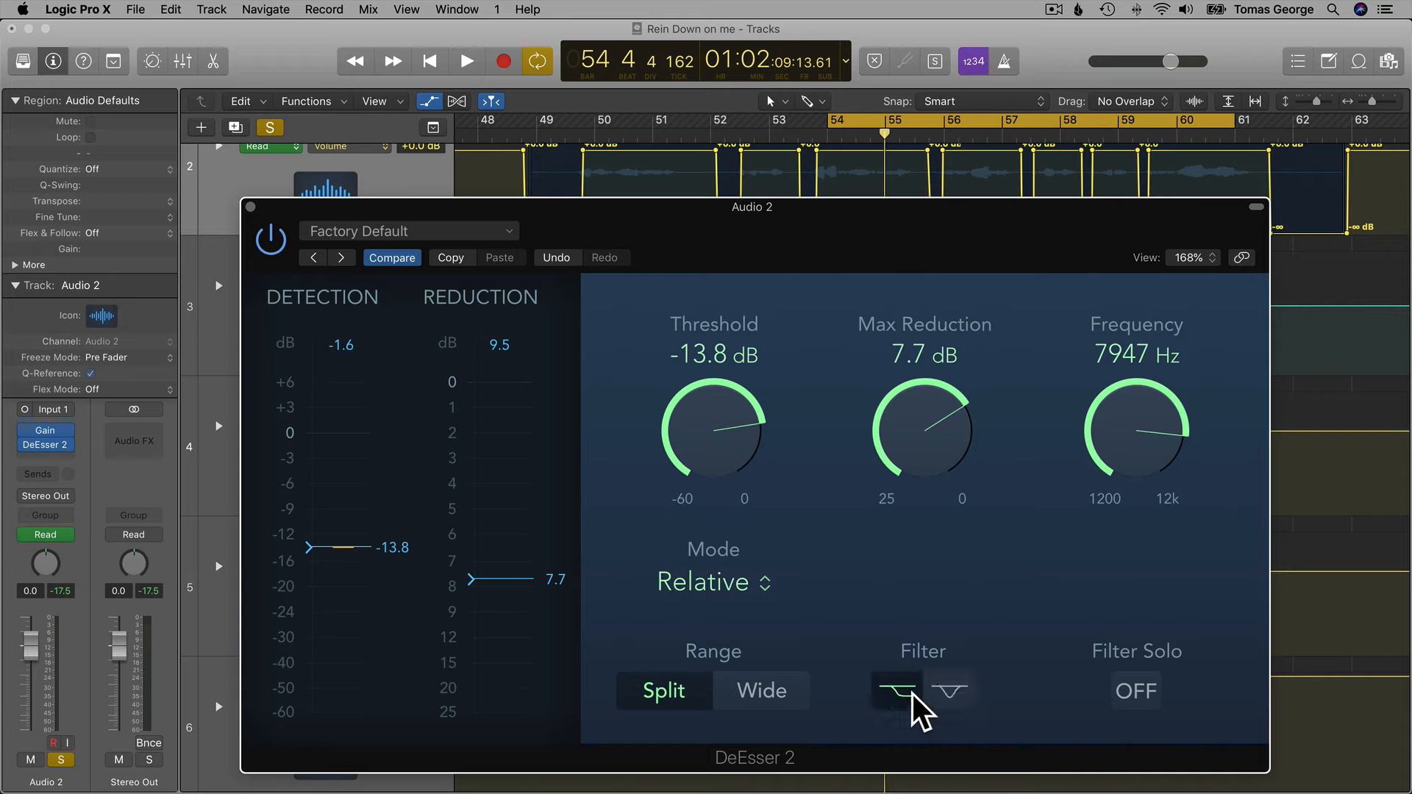
click(942, 692)
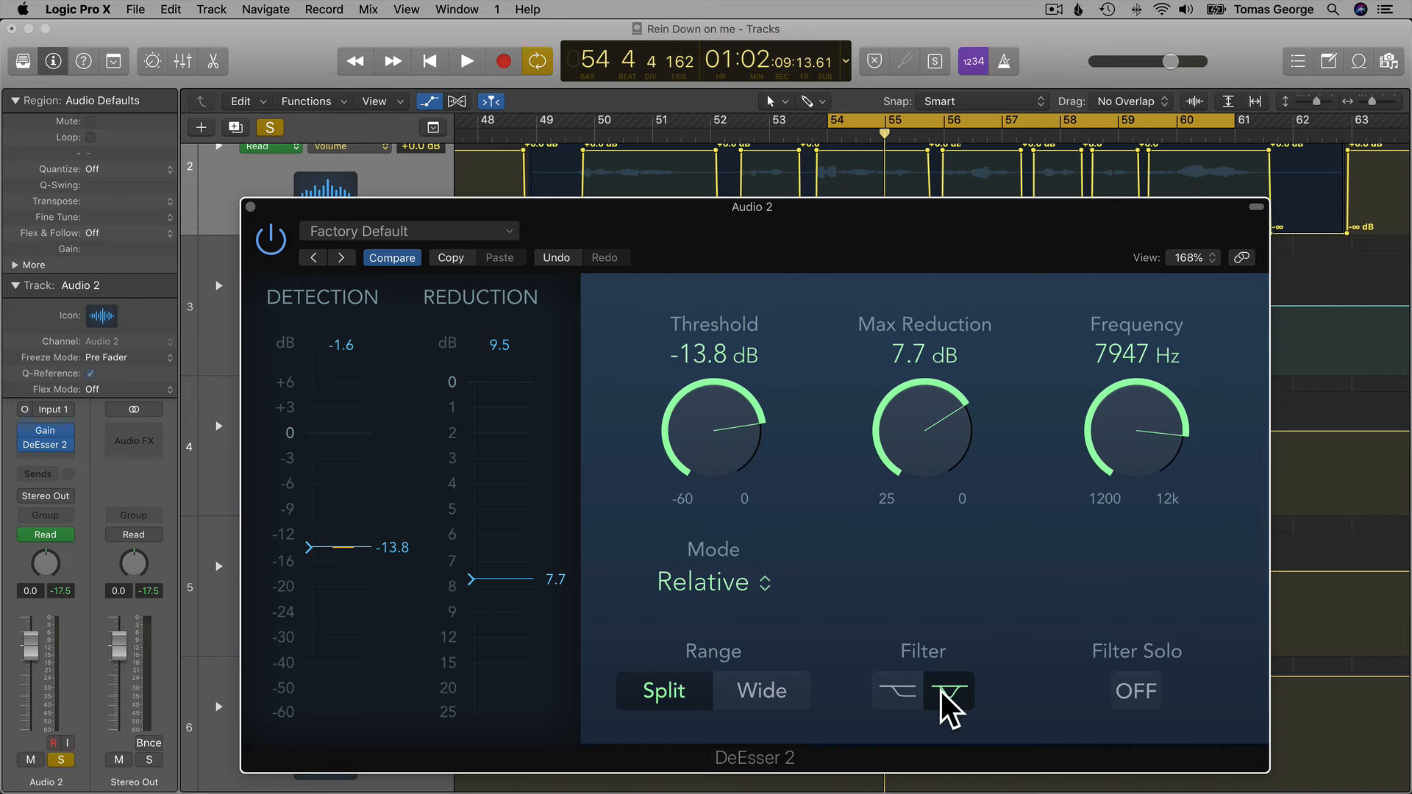
click(903, 692)
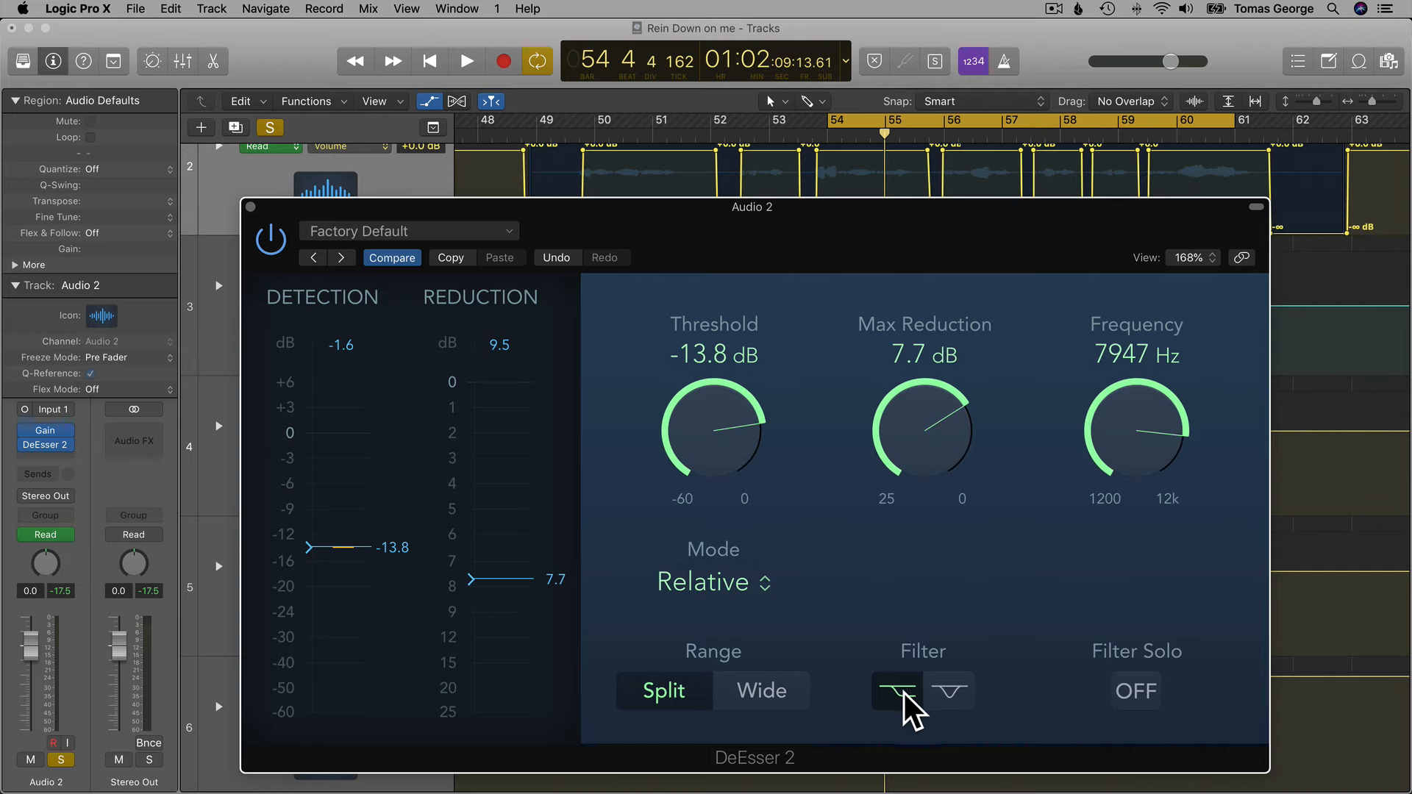
click(944, 692)
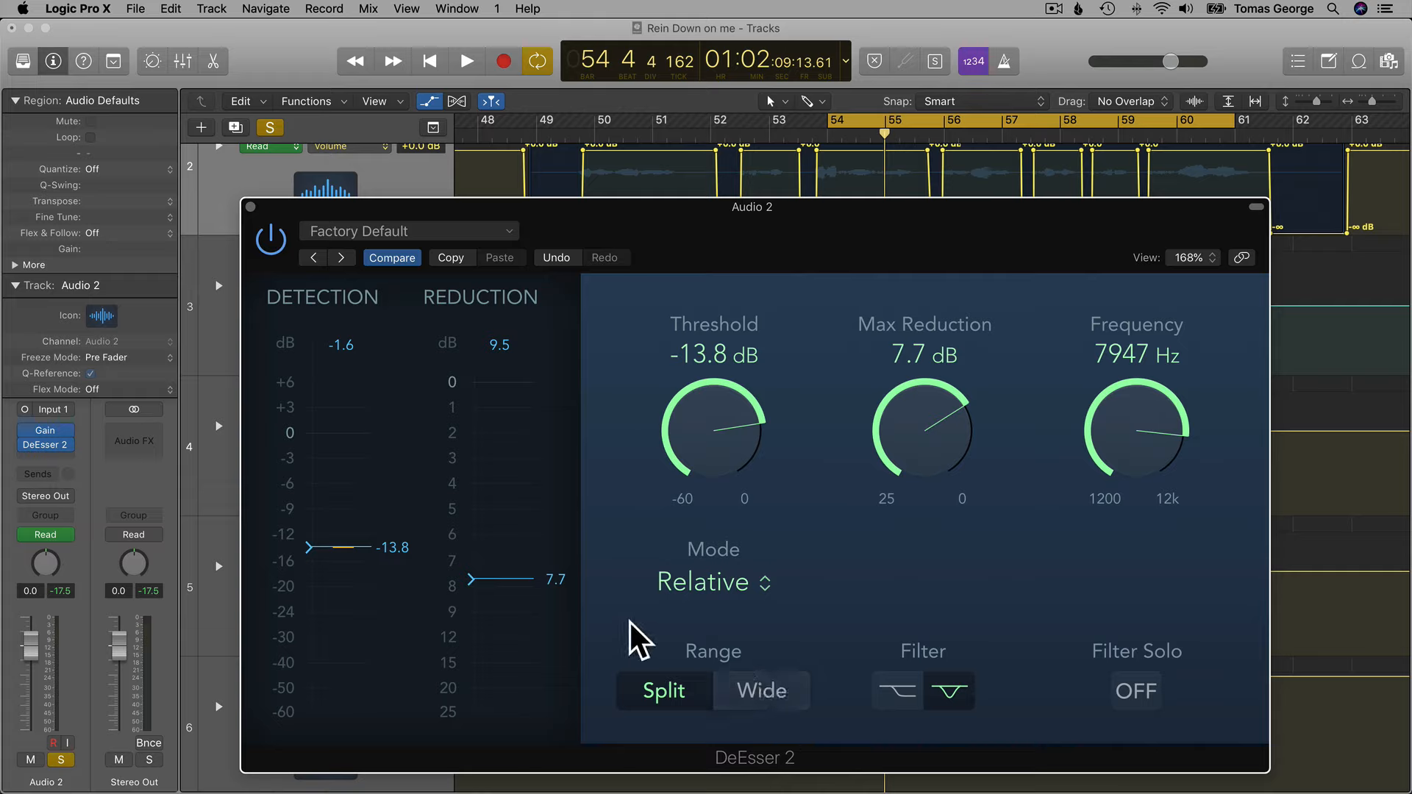
Try the Absolute detection mode in the DeEsser and return it to Relative
click(726, 579)
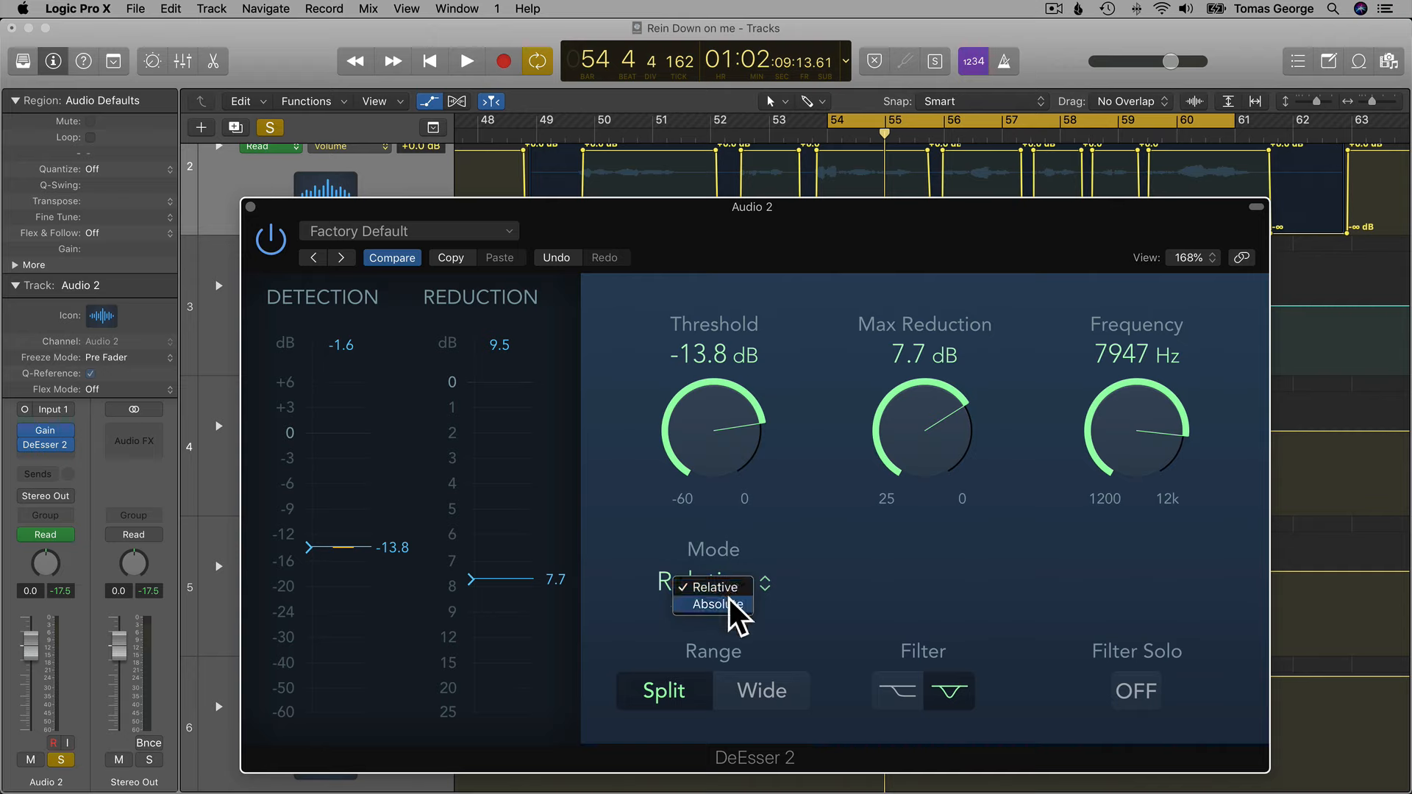
click(729, 599)
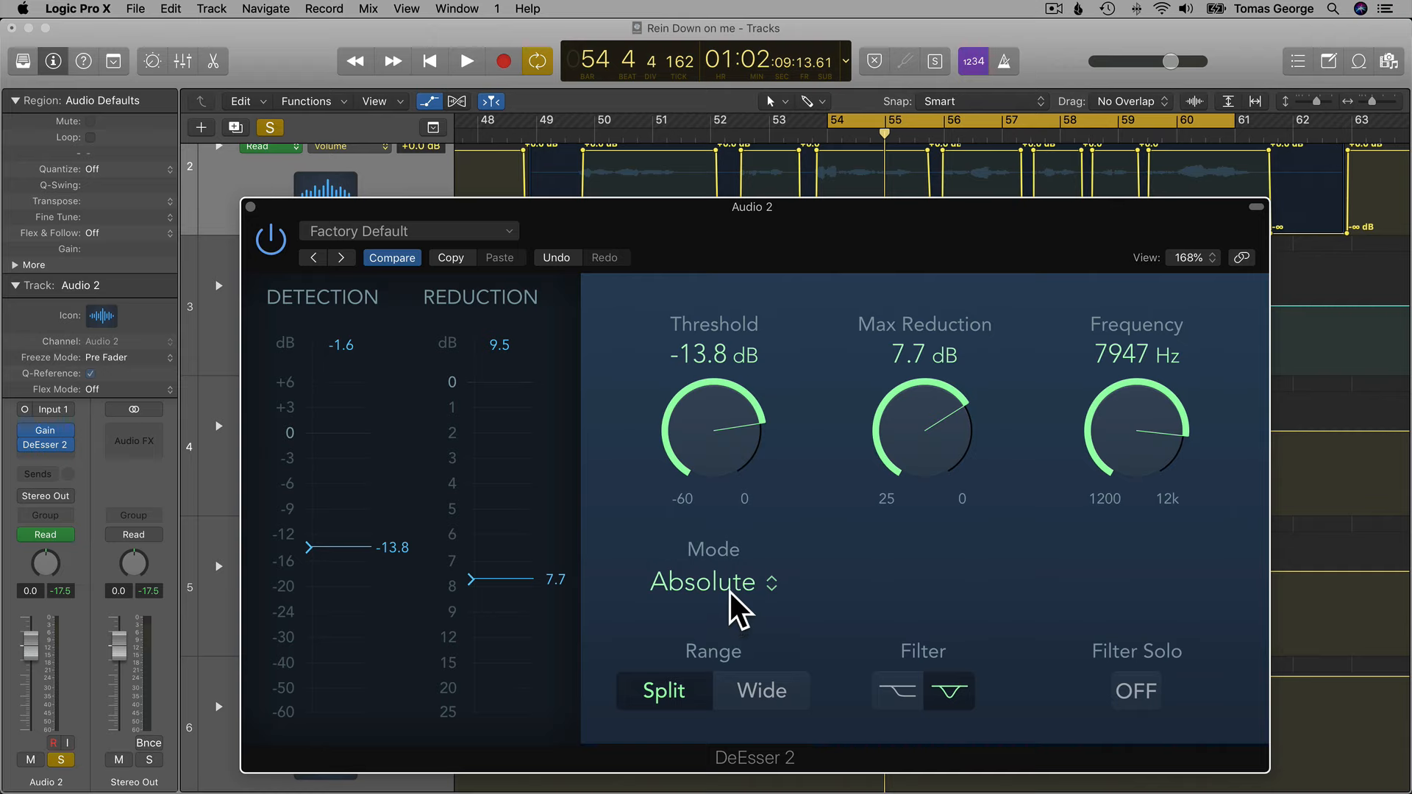
click(731, 592)
click(730, 569)
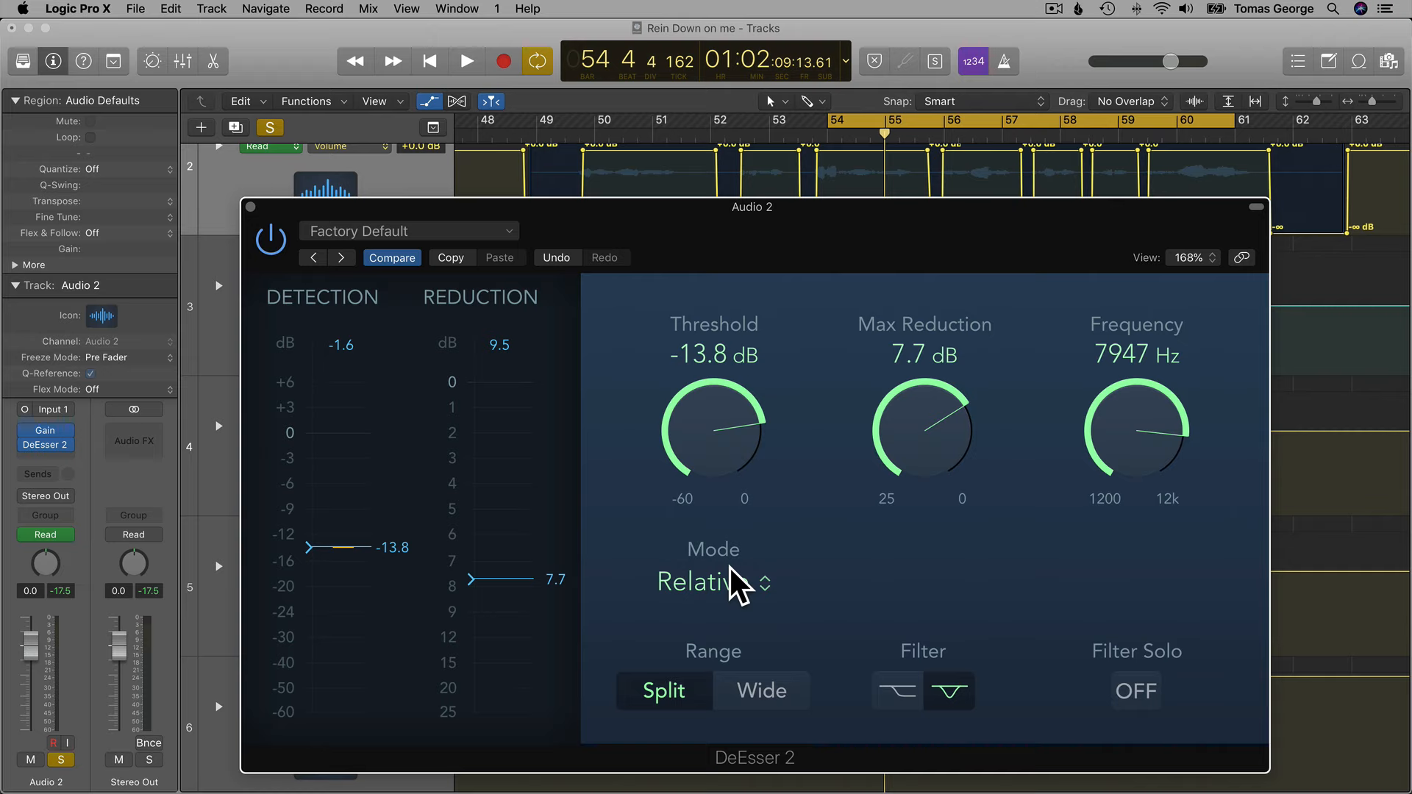
Lower the DeEsser threshold to -14.2 dB
mouse_move(718, 422)
mouse_down()
mouse_move(721, 444)
mouse_move(720, 423)
mouse_up()
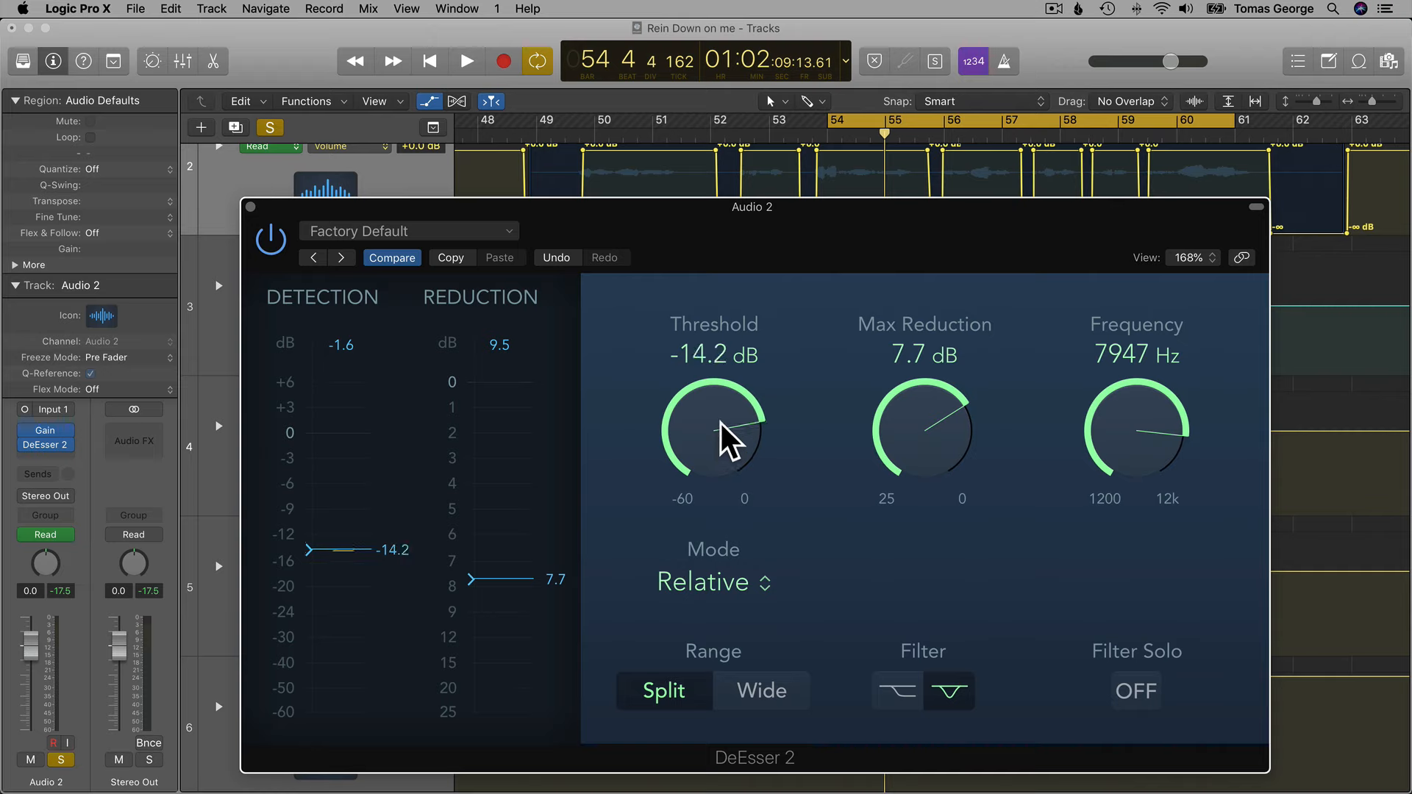